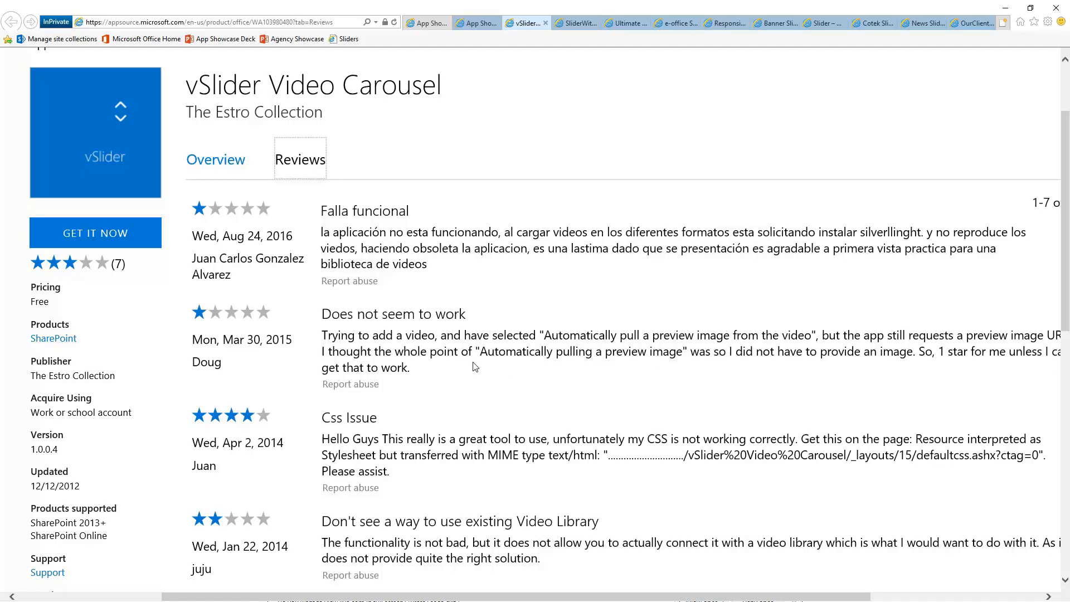
Clear the selected review text and scroll through the vSlider reviews
left_click_drag(467, 360, 465, 337)
left_click(459, 356)
scroll(460, 356, "down", 3)
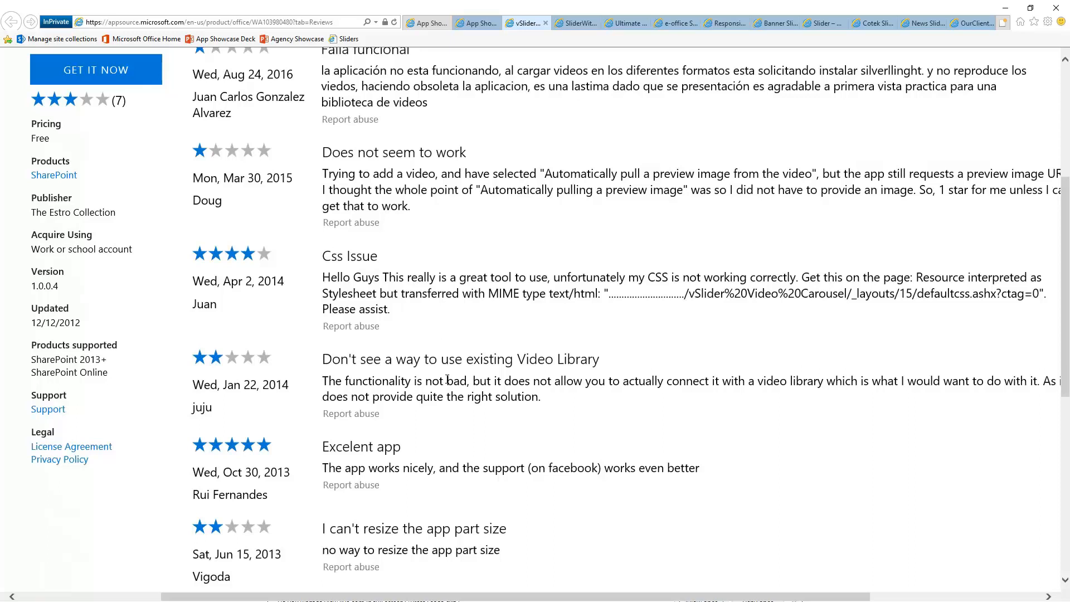
scroll(487, 440, "down", 1)
scroll(493, 429, "down", 3)
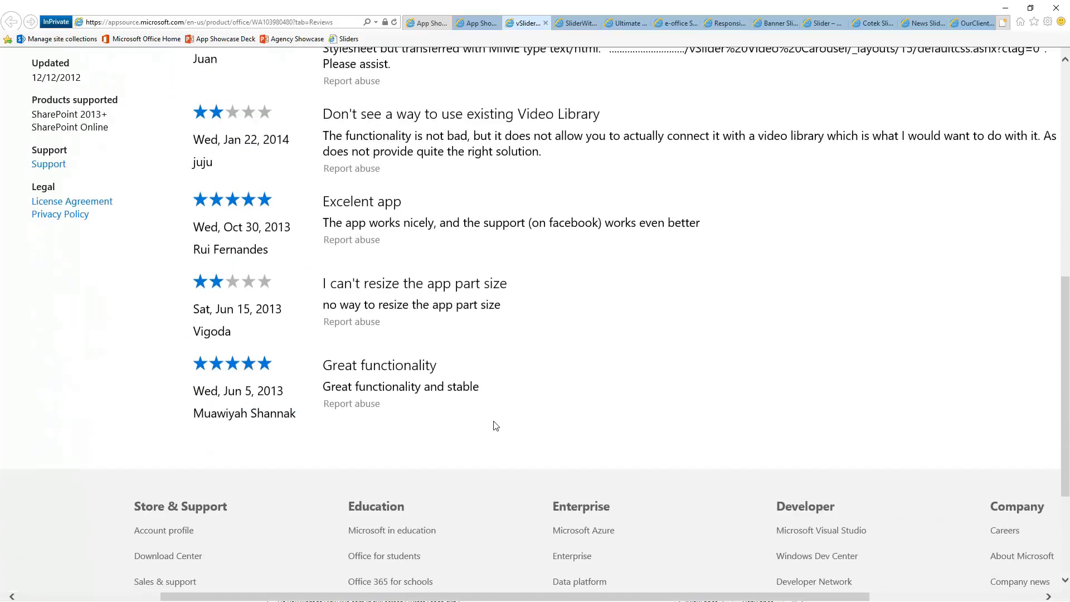
scroll(496, 426, "up", 5)
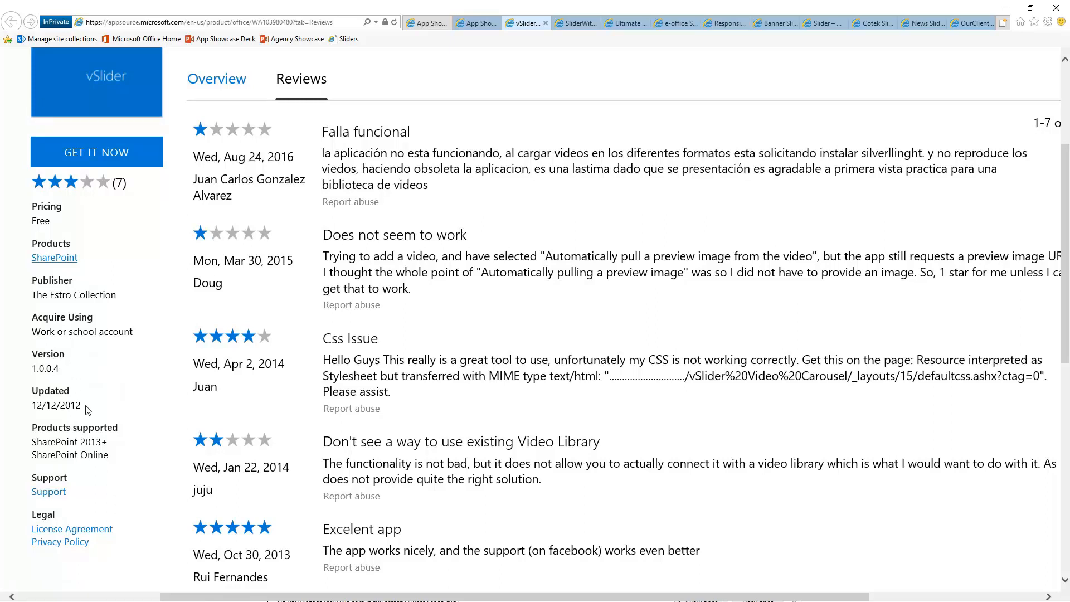
Switch to the Overview tab and read through the features introduction
left_click(220, 83)
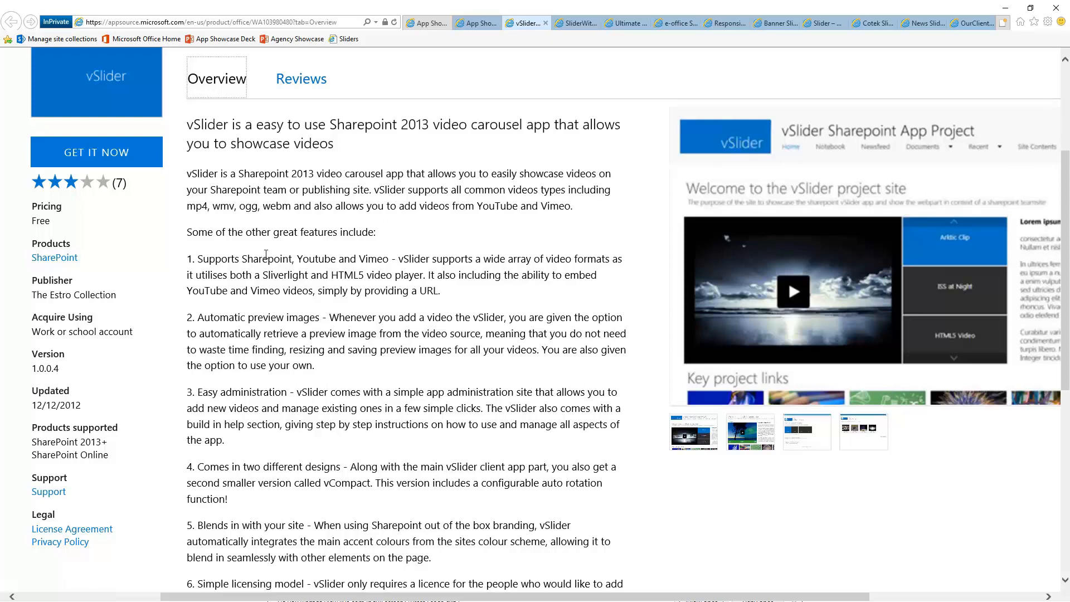
left_click_drag(343, 232, 356, 231)
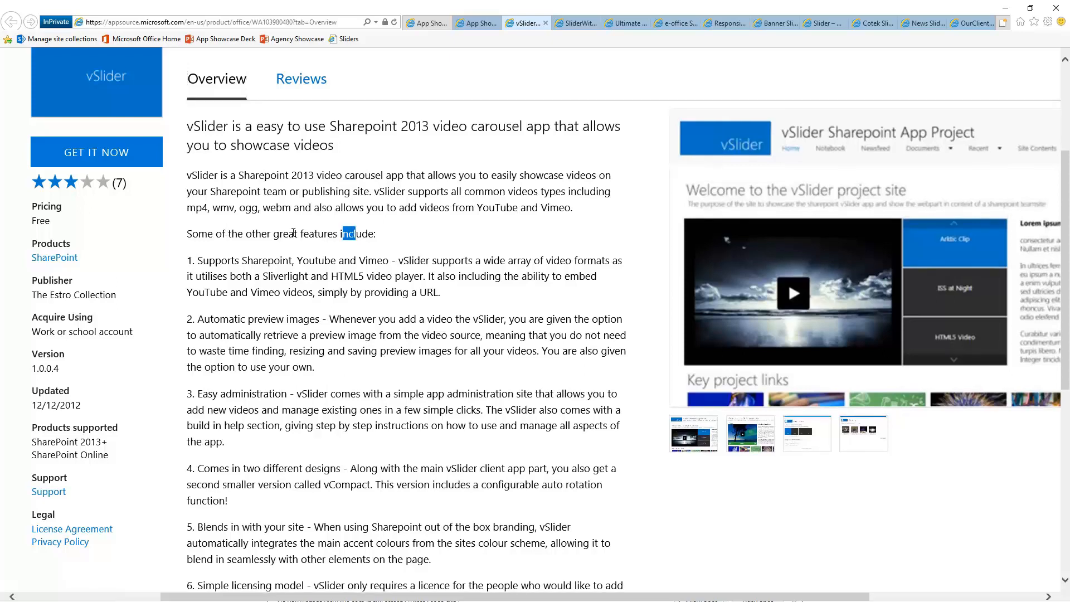
left_click(378, 277)
scroll(383, 280, "down", 2)
left_click_drag(262, 178, 362, 214)
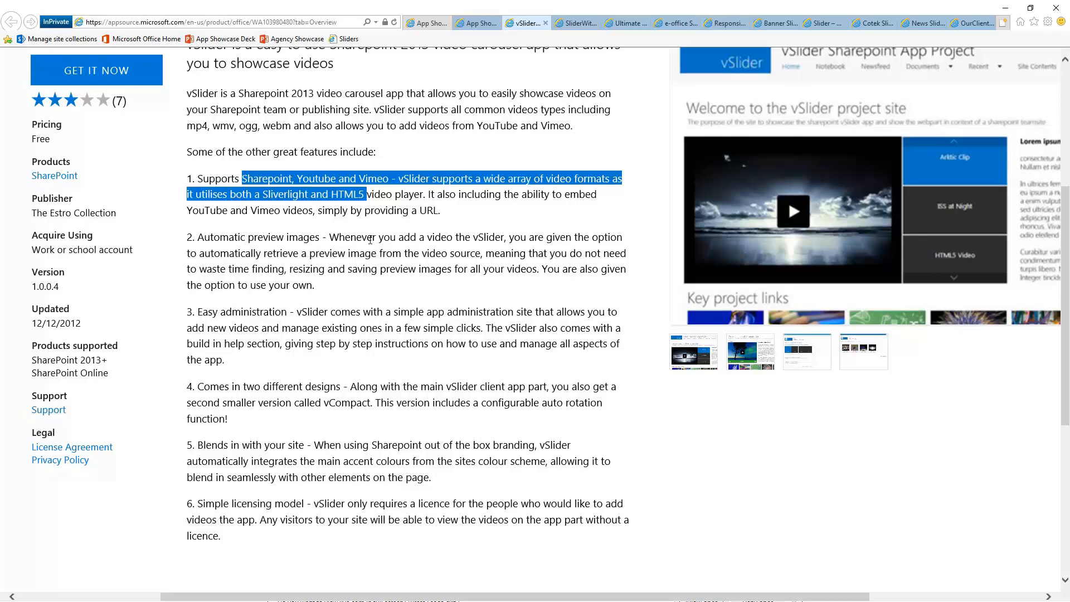
scroll(341, 322, "up", 3)
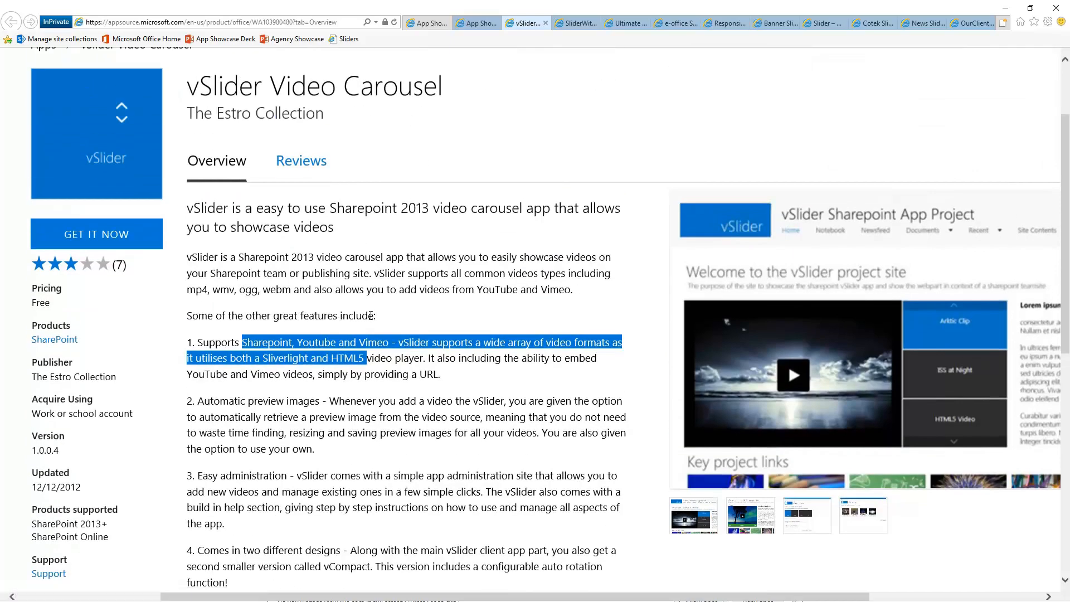
scroll(369, 315, "down", 3)
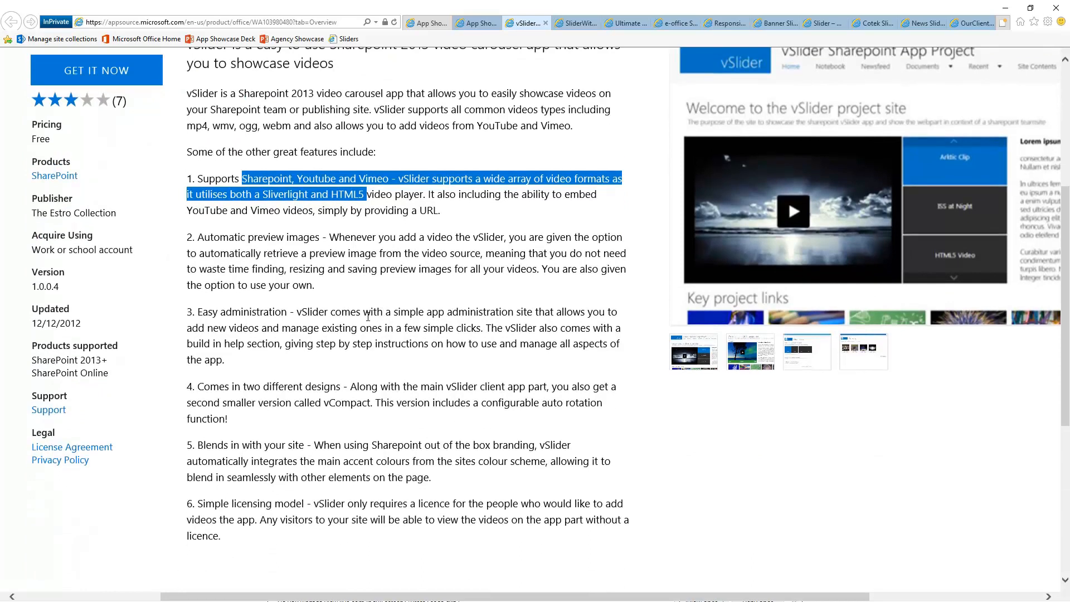
Highlight the easy administration and blends-in-with-your-site feature descriptions while reading them
left_click_drag(251, 312, 360, 329)
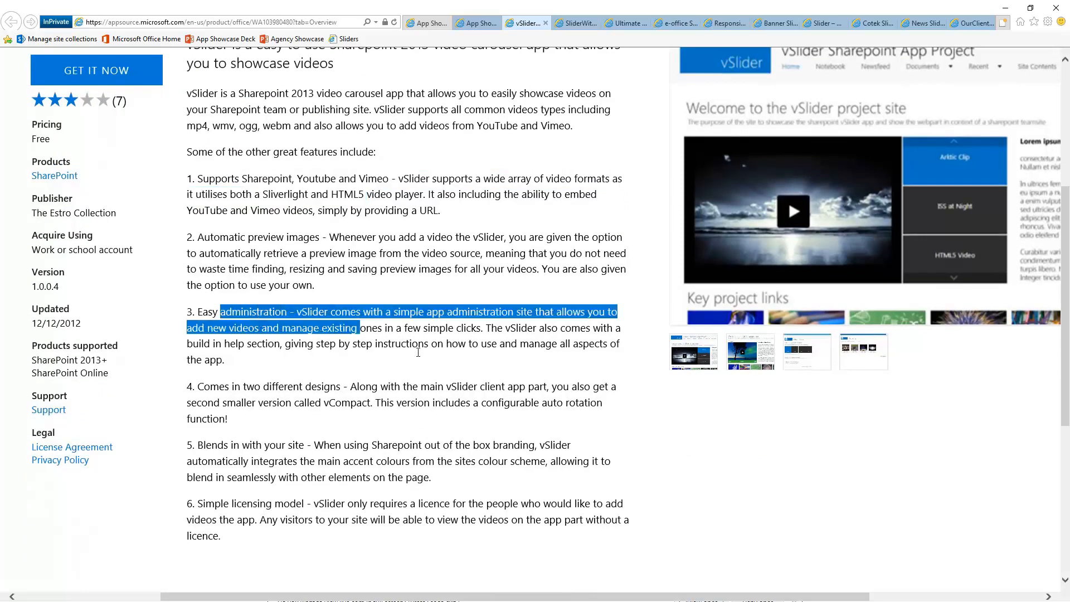
left_click(439, 341)
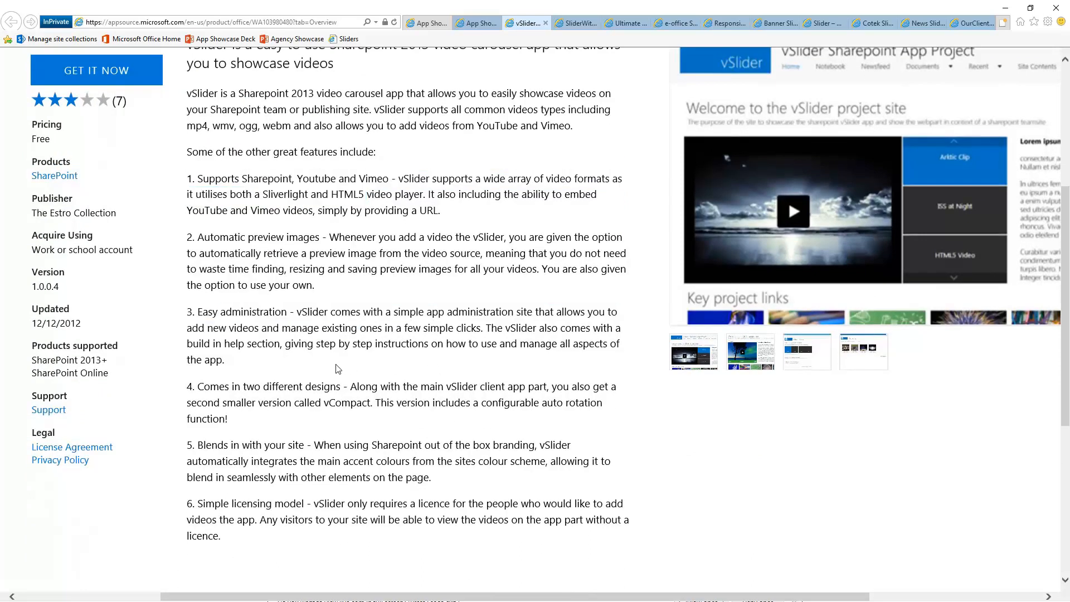
scroll(342, 365, "down", 1)
left_click_drag(435, 399, 199, 365)
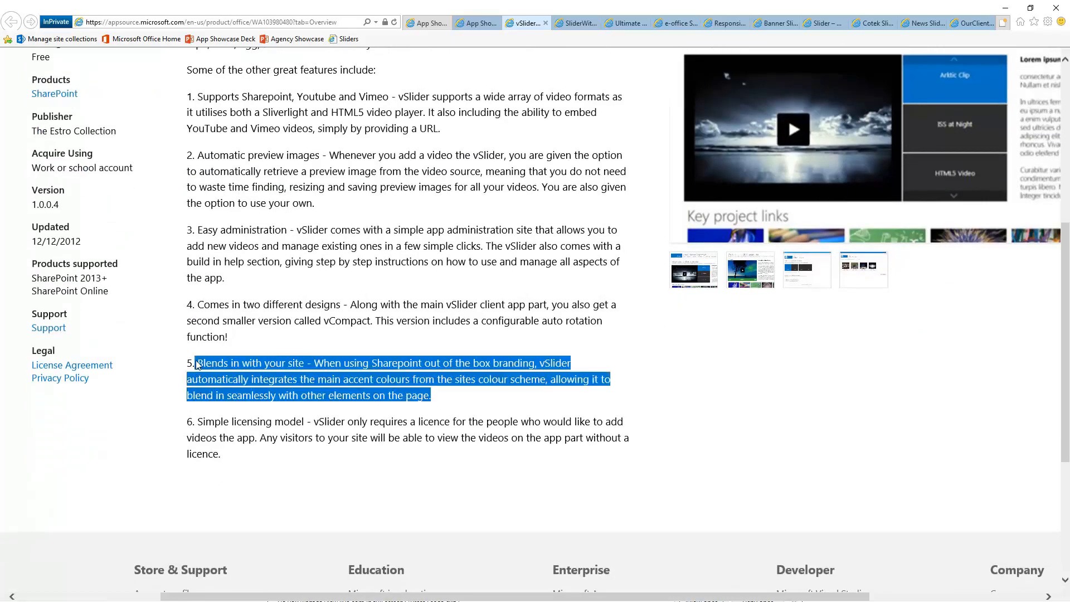
left_click(328, 379)
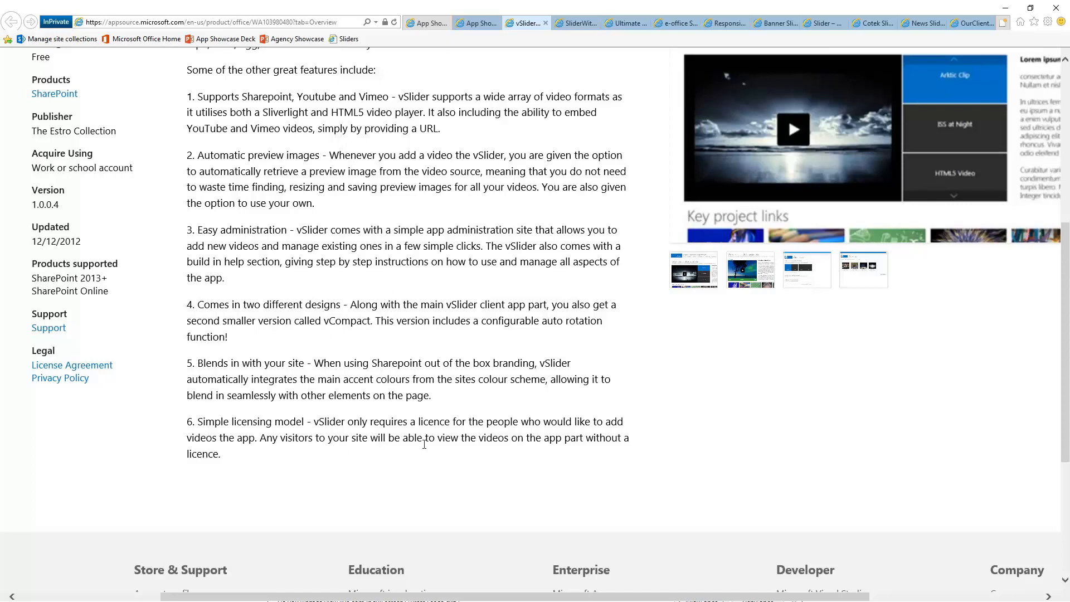
scroll(426, 448, "up", 3)
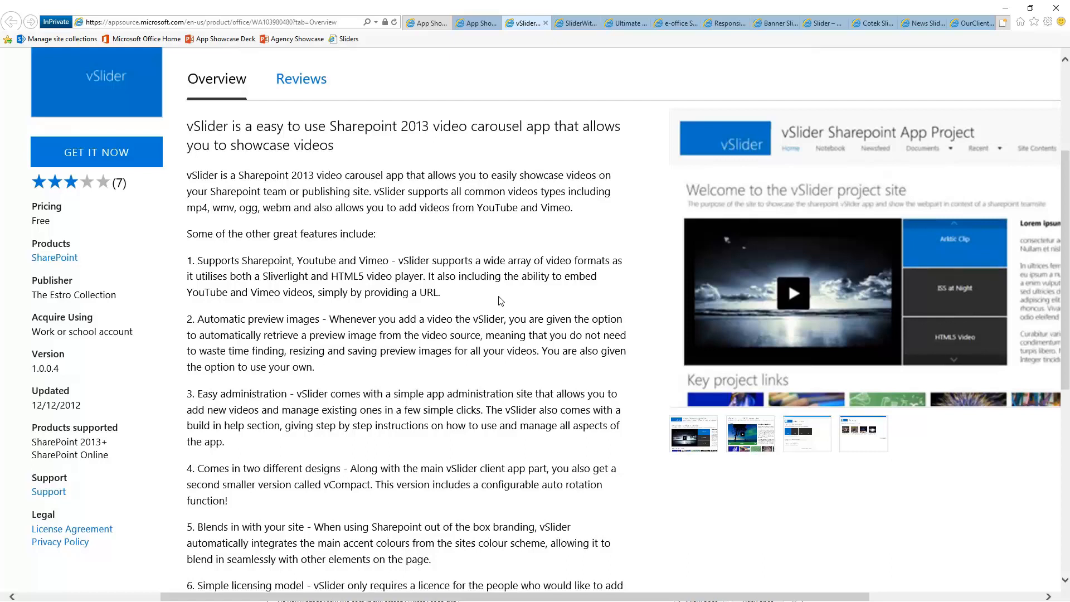
Preview the vCompact and Video Uploader screenshots, enlarging the Video Uploader one before closing it
scroll(501, 301, "right", 4)
scroll(530, 318, "right", 1)
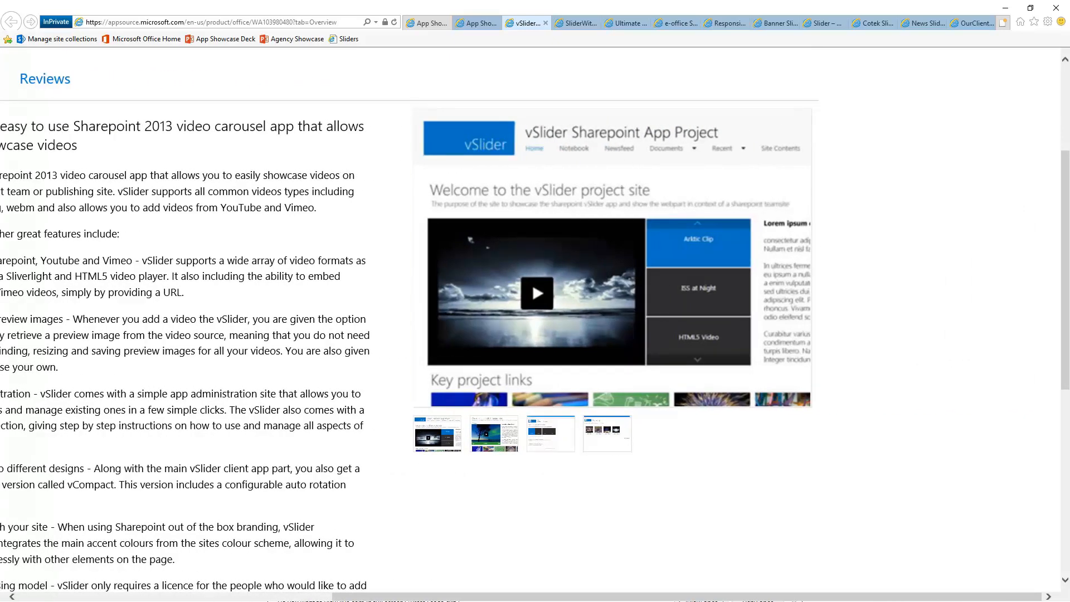
scroll(689, 275, "up", 1)
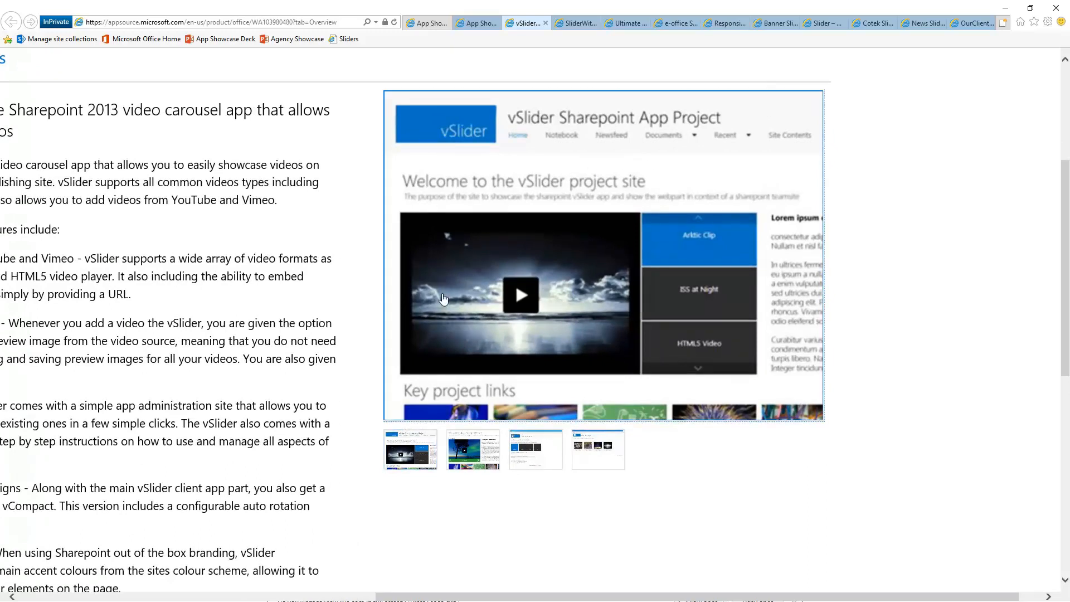
left_click(477, 449)
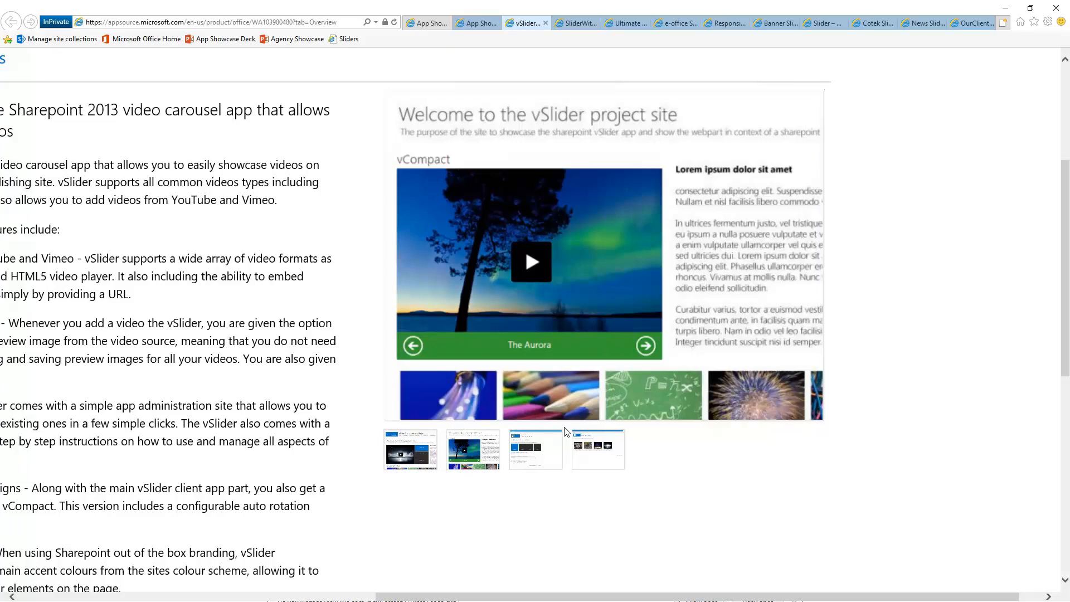
left_click(547, 454)
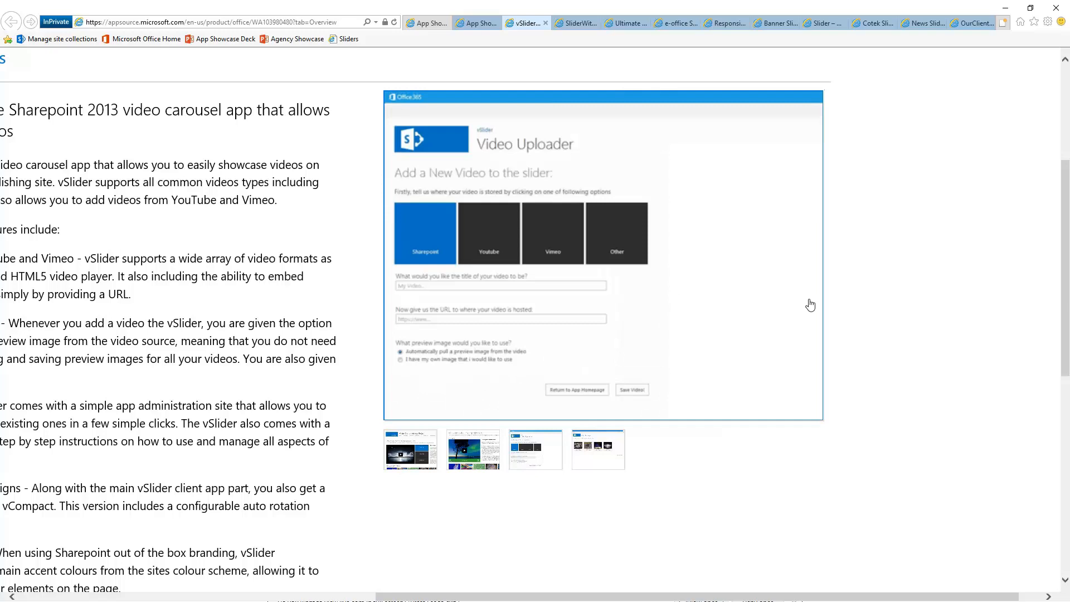
left_click(698, 285)
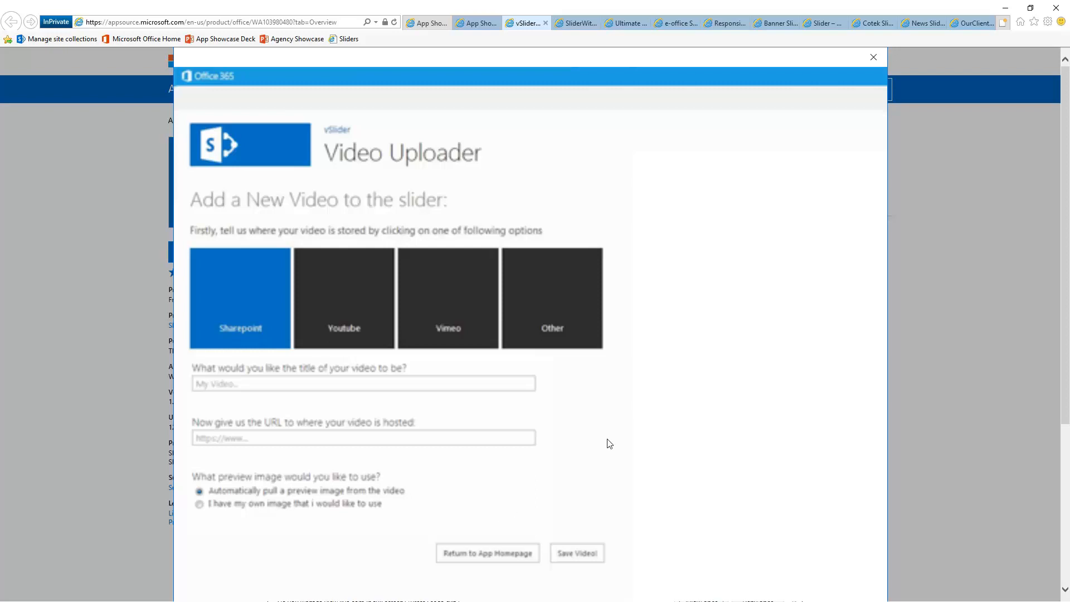
left_click(874, 57)
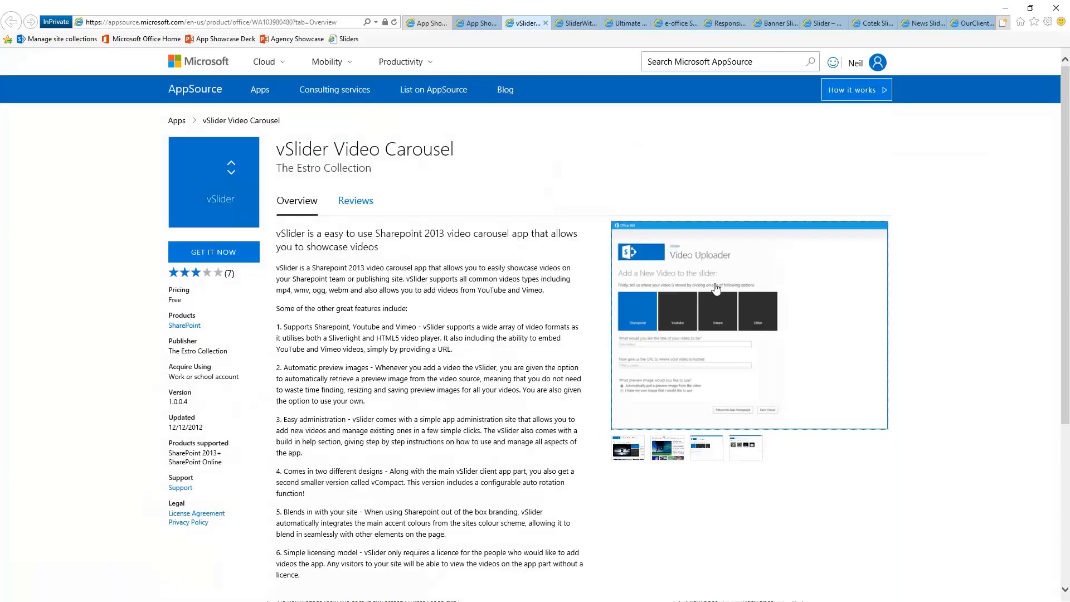
Show the Video Manager screenshot and zoom in to inspect it
left_click(733, 453)
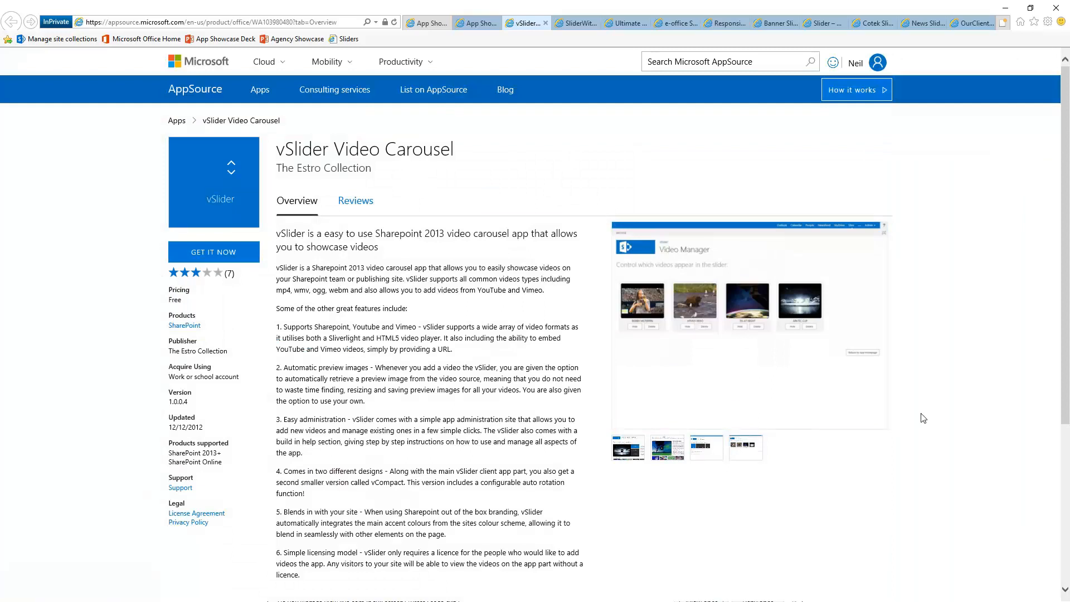
scroll(923, 418, "up", 5)
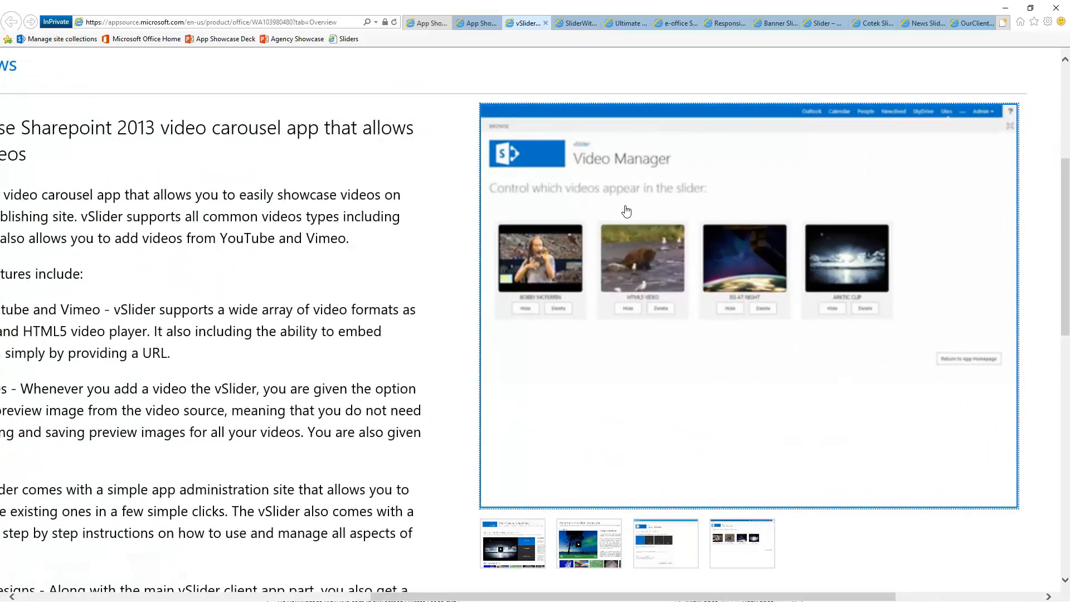
scroll(776, 389, "up", 1)
scroll(777, 389, "up", 2)
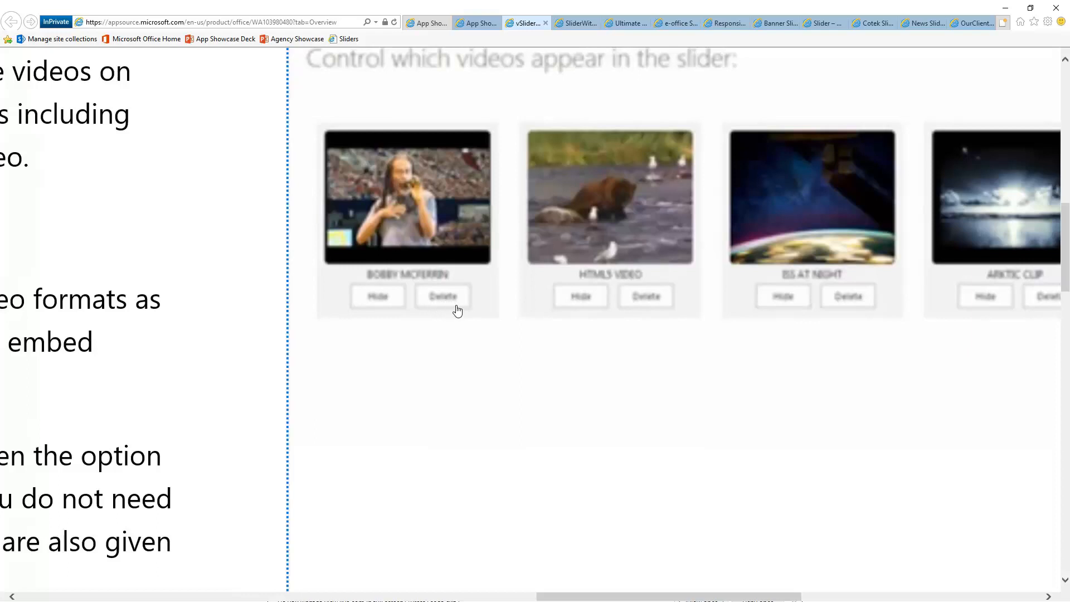
scroll(530, 443, "up", 1)
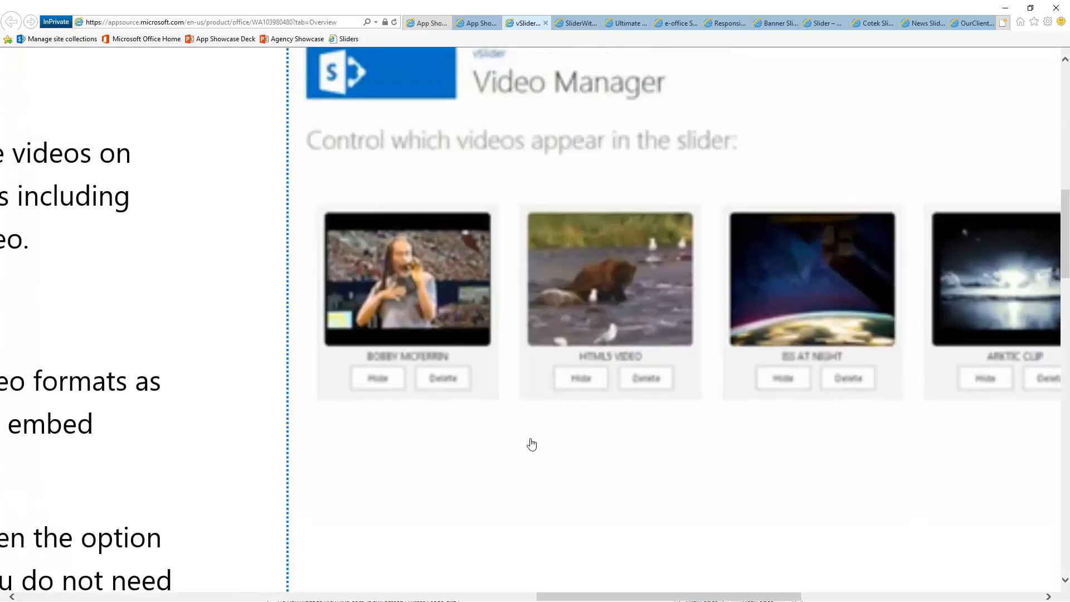
Zoom back out and select the app id in the page address
scroll(529, 446, "down", 3, "ctrl")
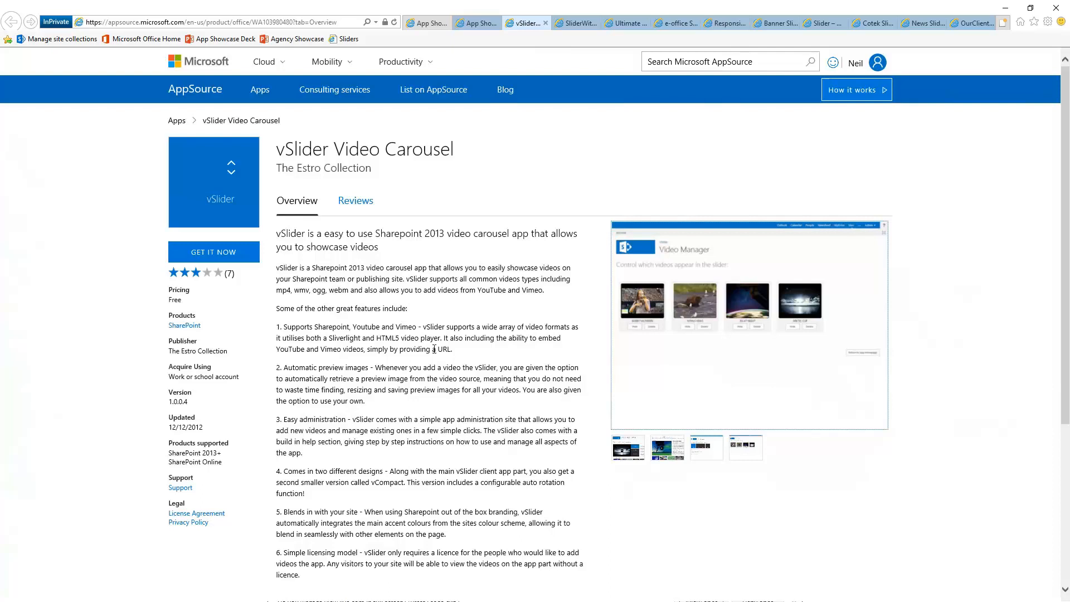
left_click(256, 22)
left_click_drag(253, 21, 293, 25)
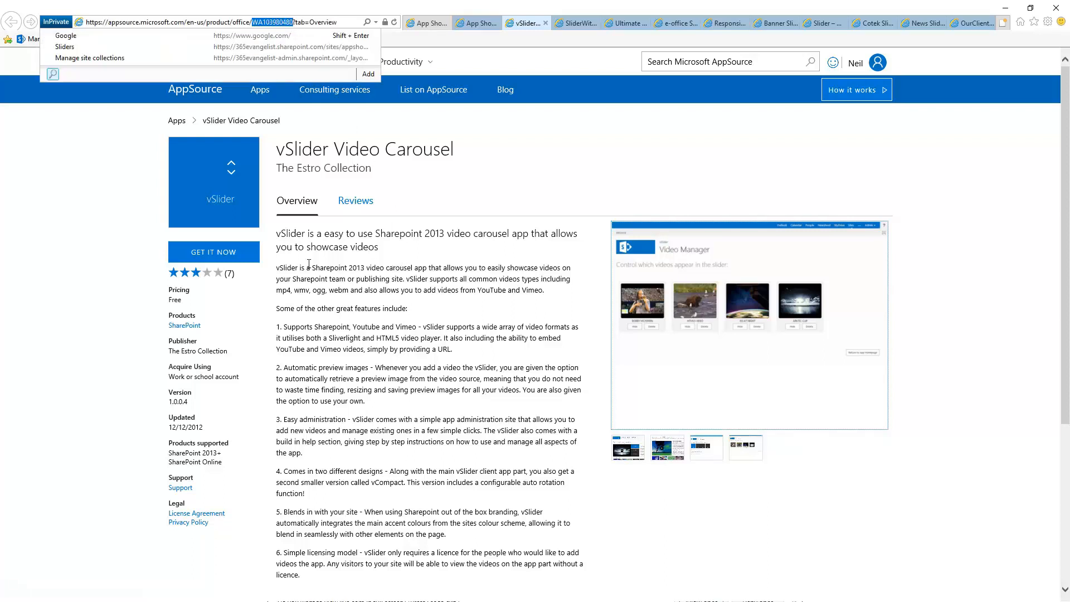
From the App Showcase | Sliders page, search the SharePoint Store for WA103980480
left_click(420, 23)
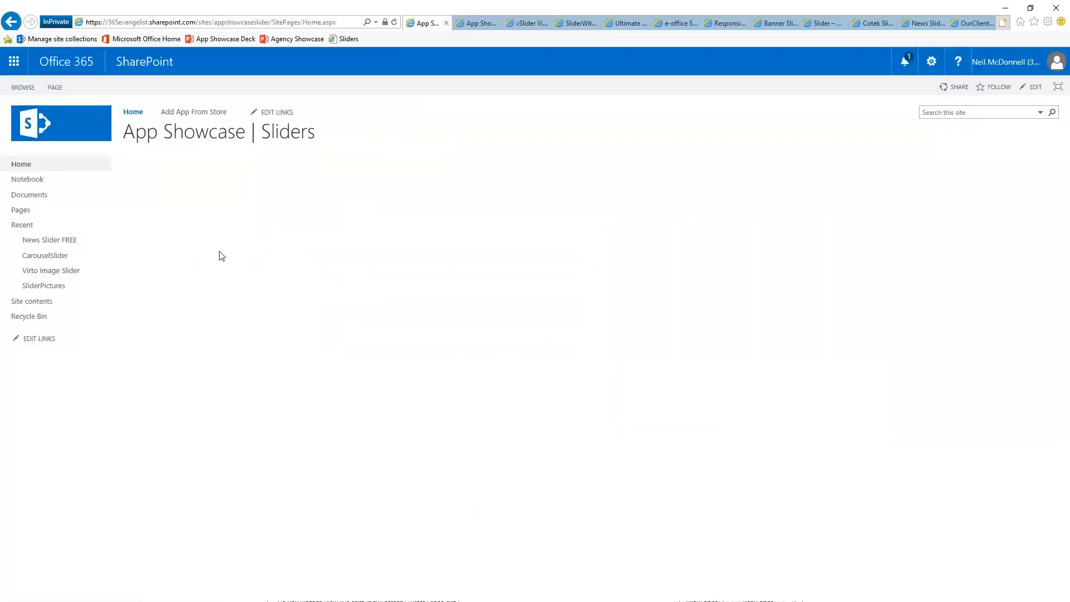
left_click(201, 113)
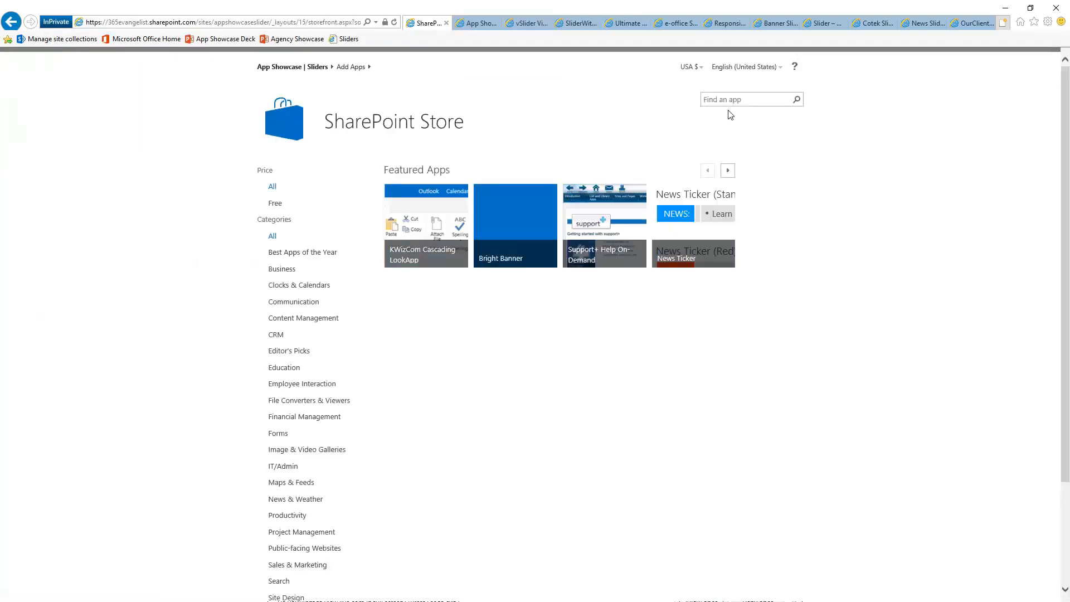
left_click(746, 100)
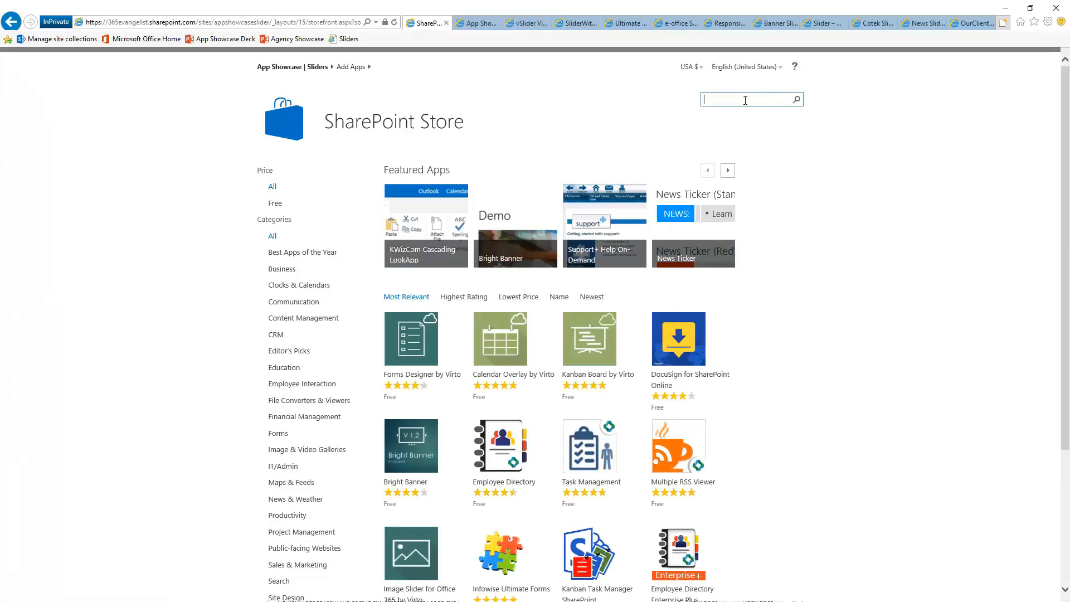
type("WA103980480")
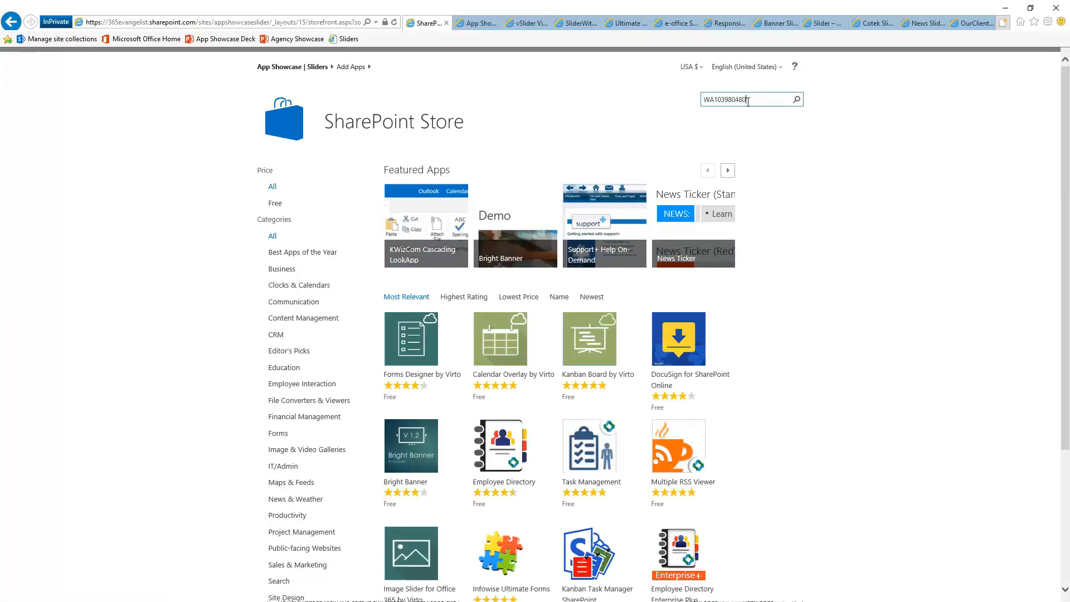
key("Return")
Open vSlider Video Carousel in the results, add it, and confirm
mouse_move(400, 249)
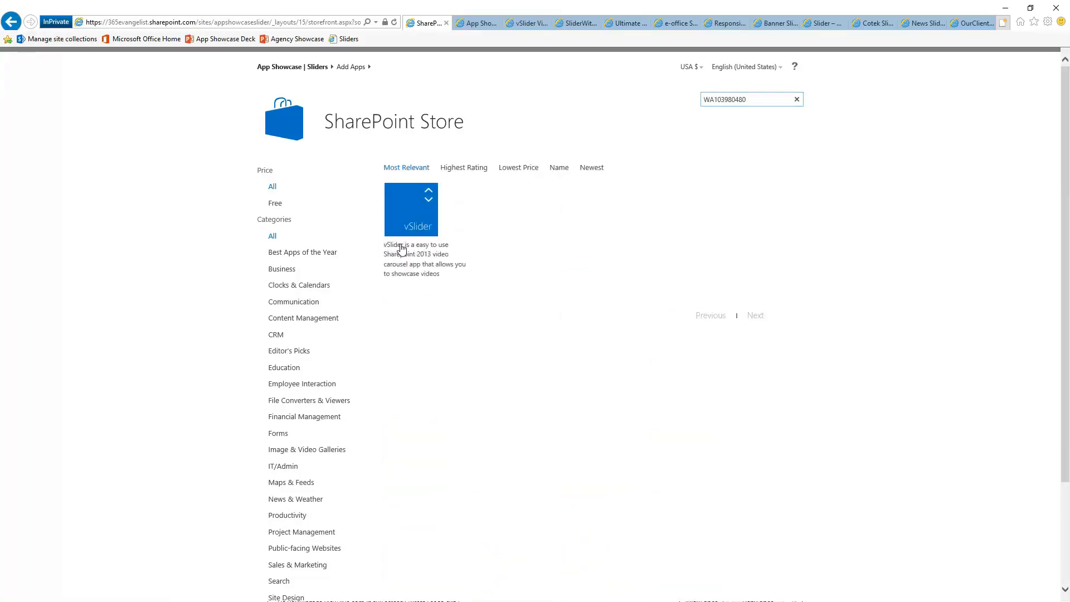
left_click(408, 230)
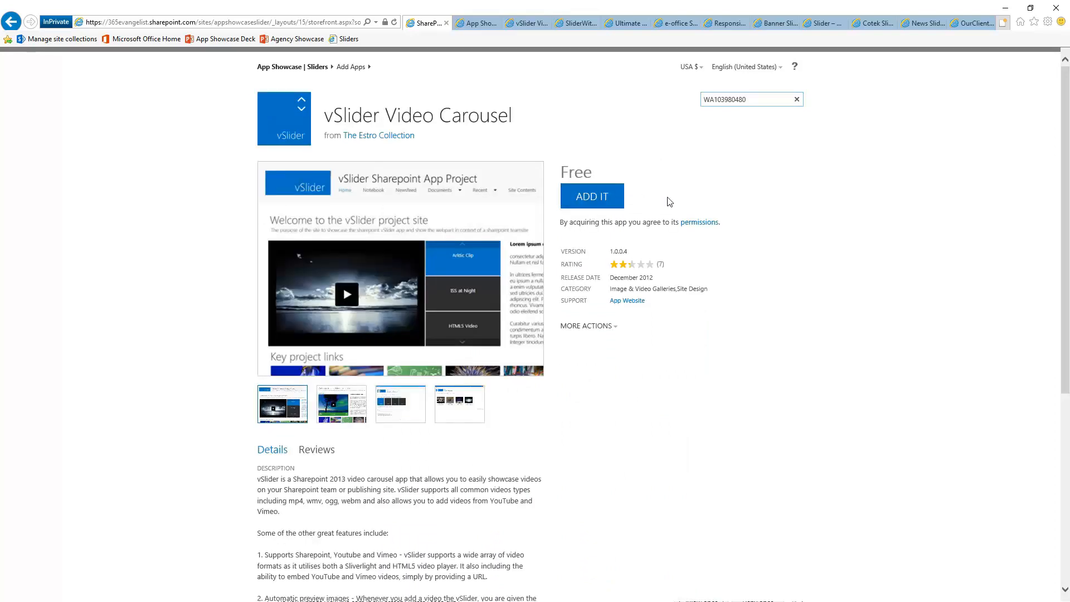
left_click(592, 202)
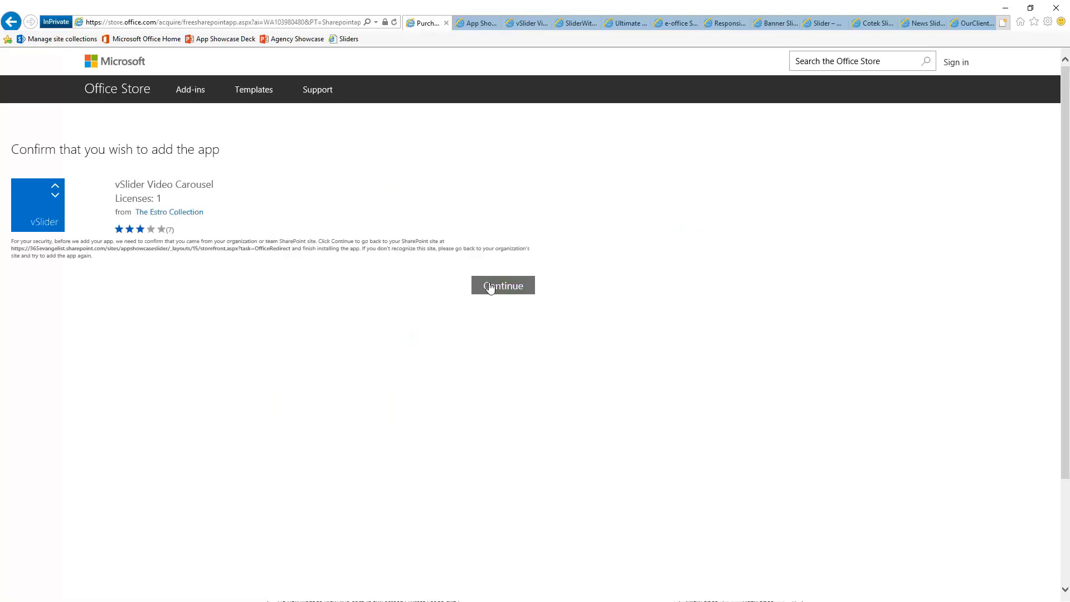
left_click(491, 287)
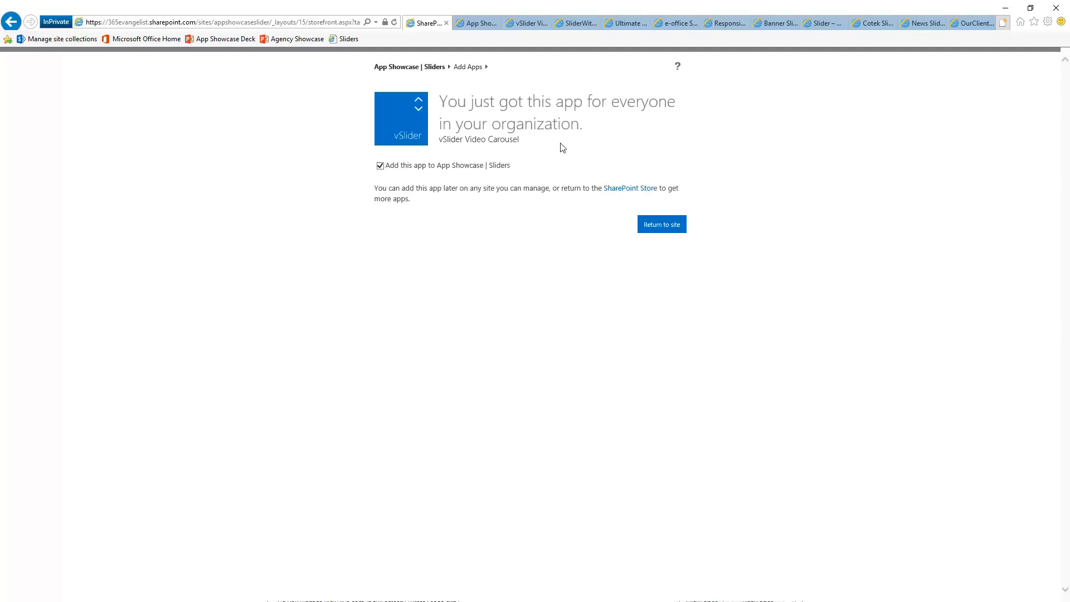
Return to the site to trust vSlider, then go back to its AppSource listing
left_click(650, 229)
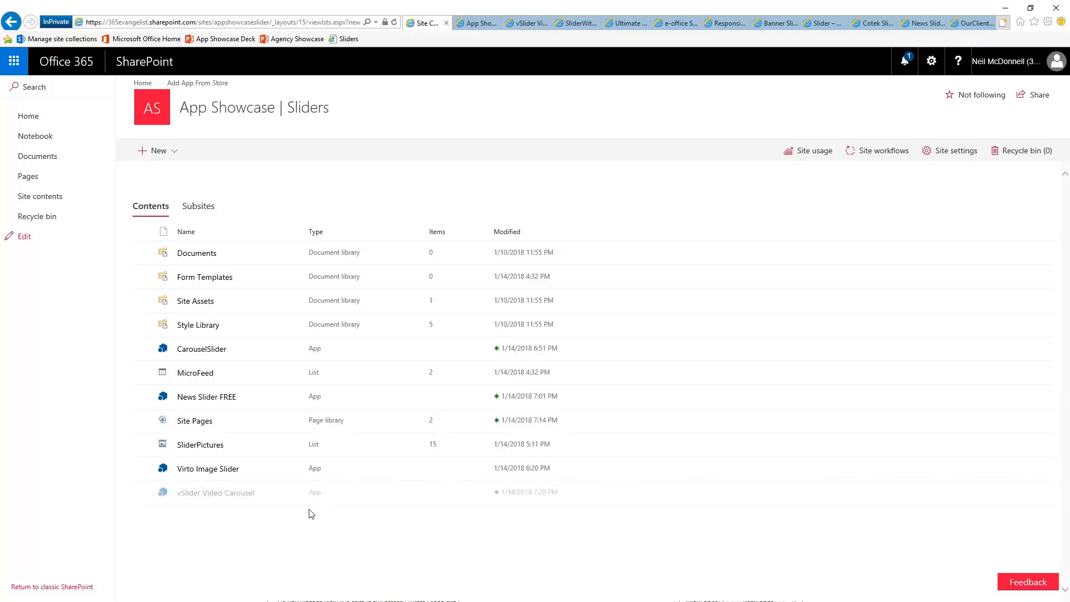
left_click(523, 26)
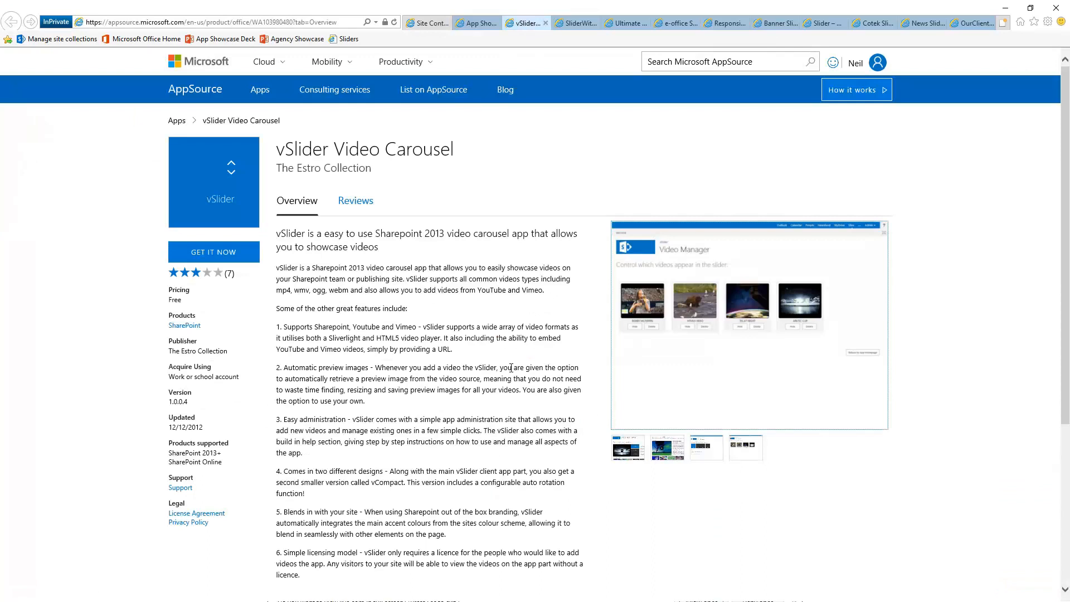
Highlight the description sentence about the smaller vCompact version
scroll(511, 367, "up", 2)
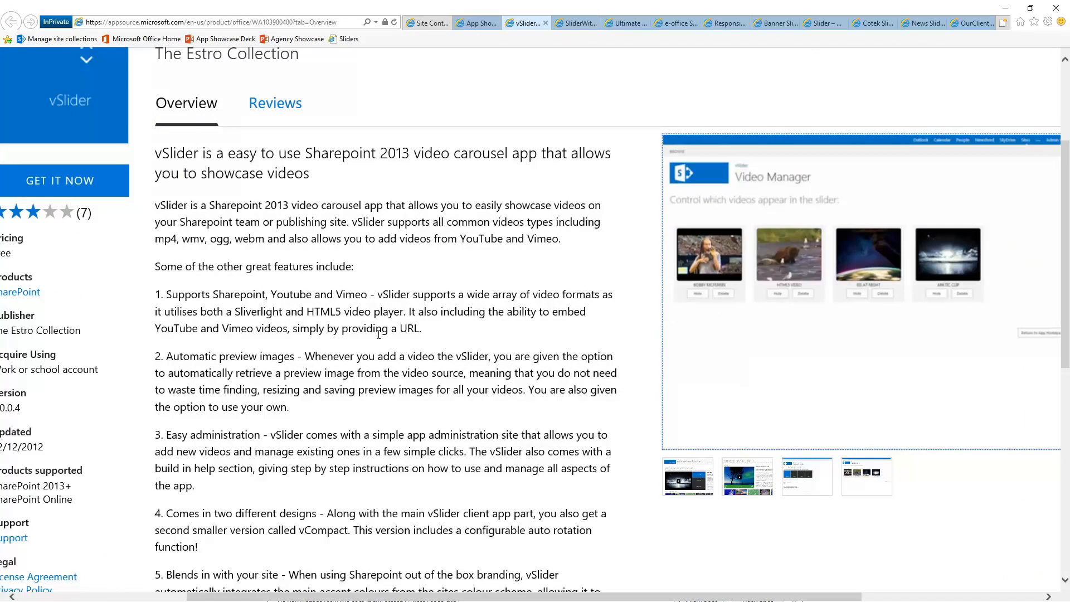
scroll(406, 368, "down", 3)
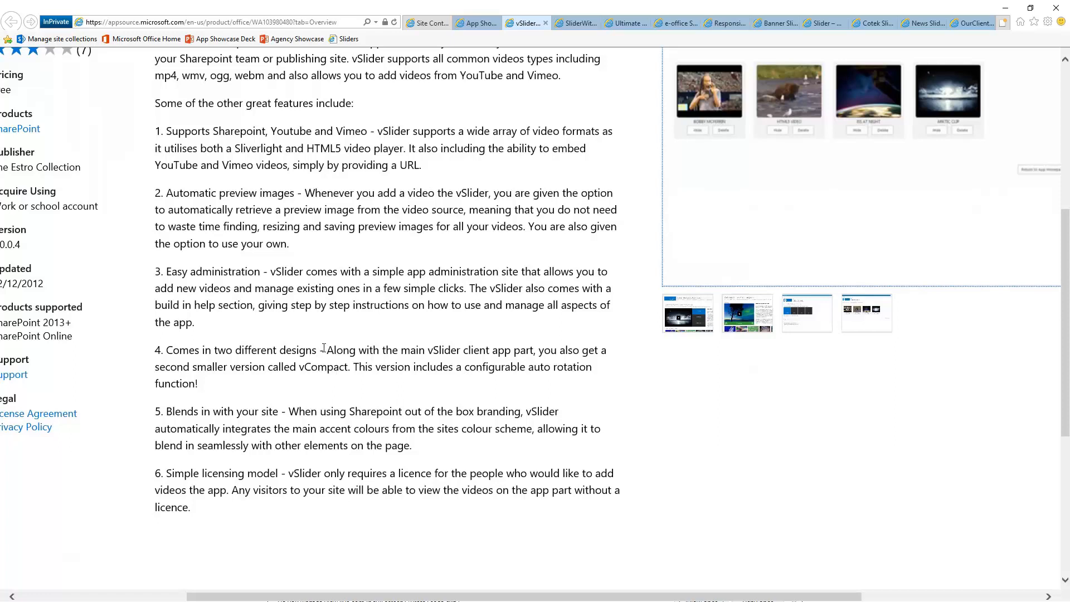
left_click_drag(322, 349, 336, 363)
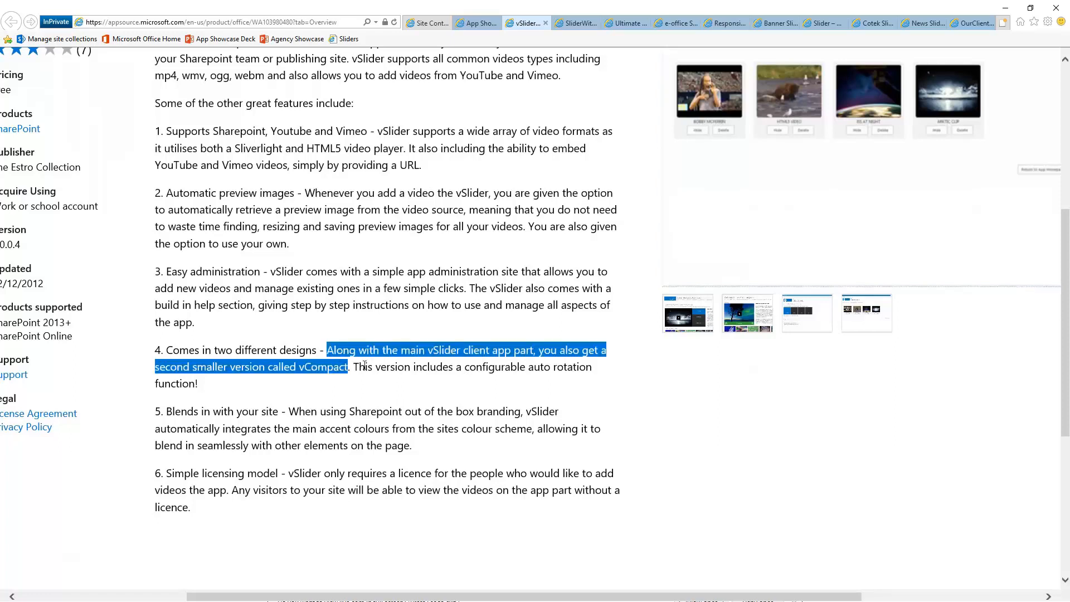
scroll(423, 300, "up", 3)
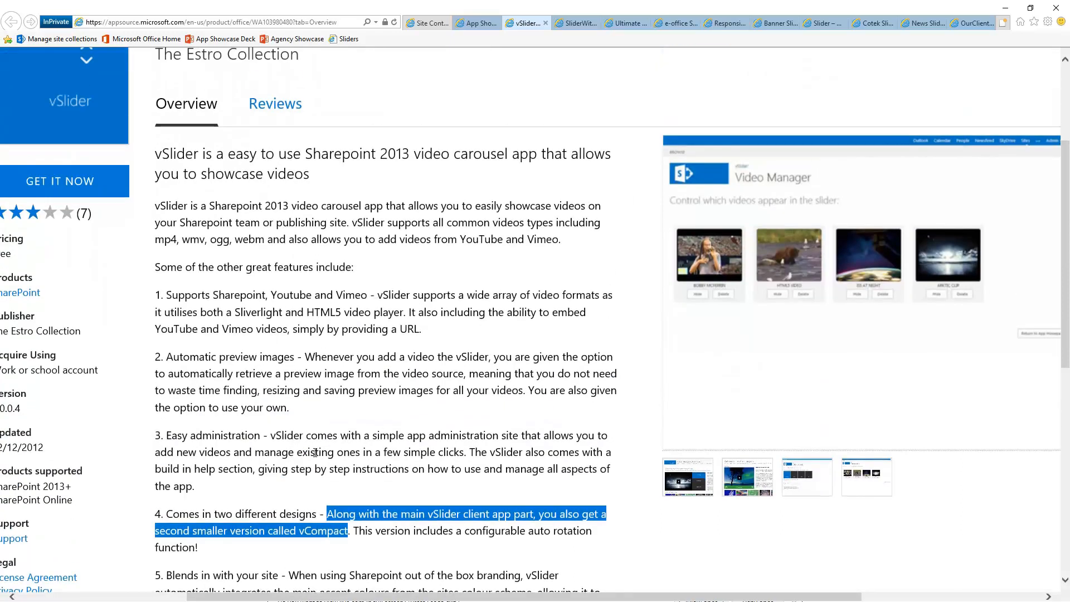
left_click(352, 534)
left_click_drag(352, 534, 328, 514)
left_click(355, 532)
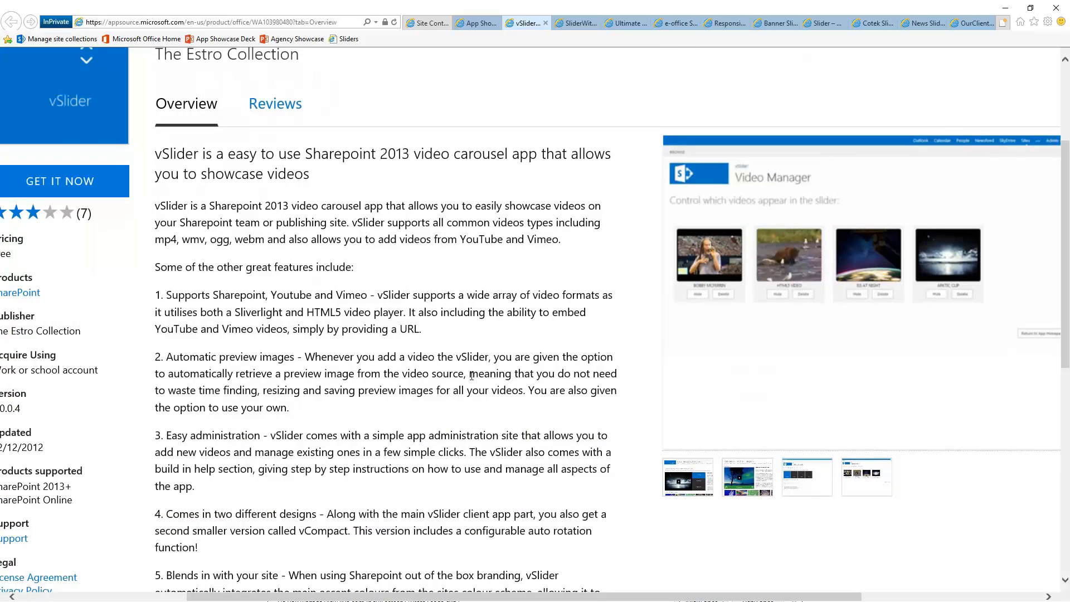
Highlight 'both a Silverlight' in feature item 1, then return to Site Contents
left_click_drag(200, 313, 286, 313)
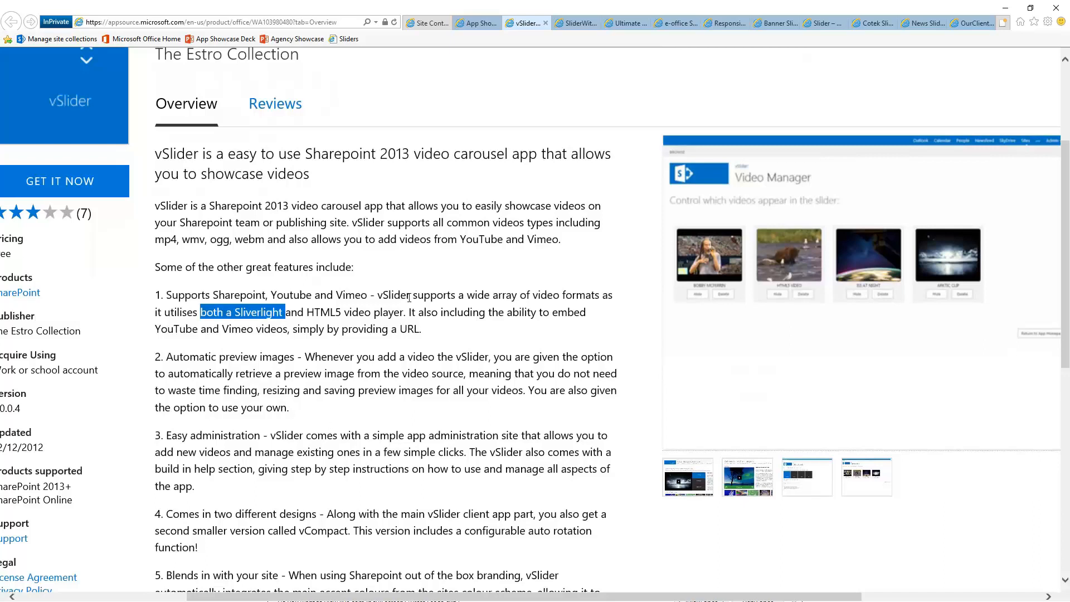
left_click(489, 397)
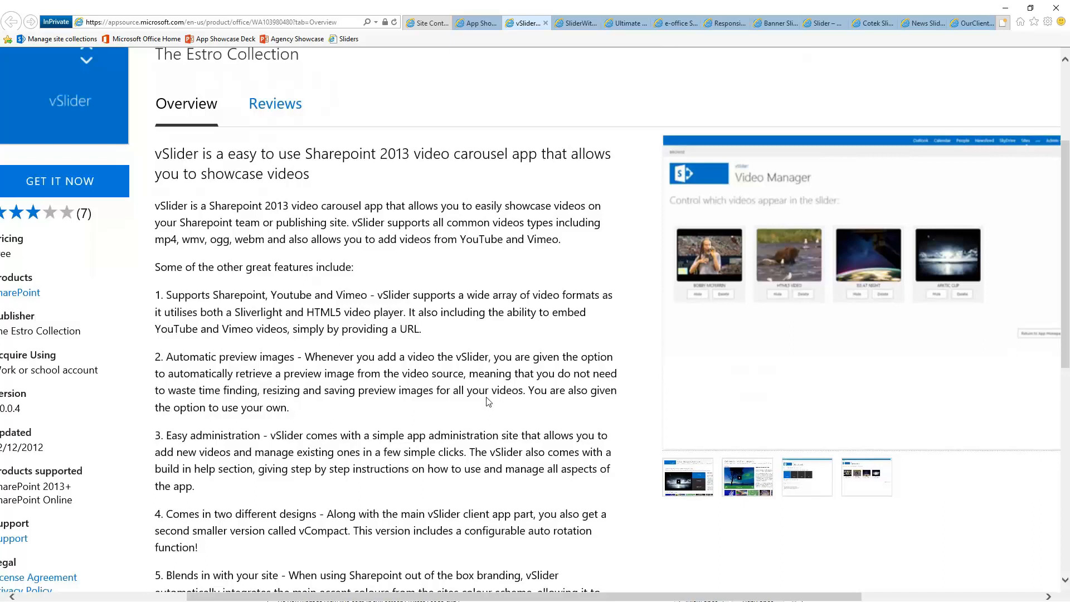
scroll(489, 402, "up", 2)
scroll(490, 395, "down", 4)
scroll(490, 394, "up", 4)
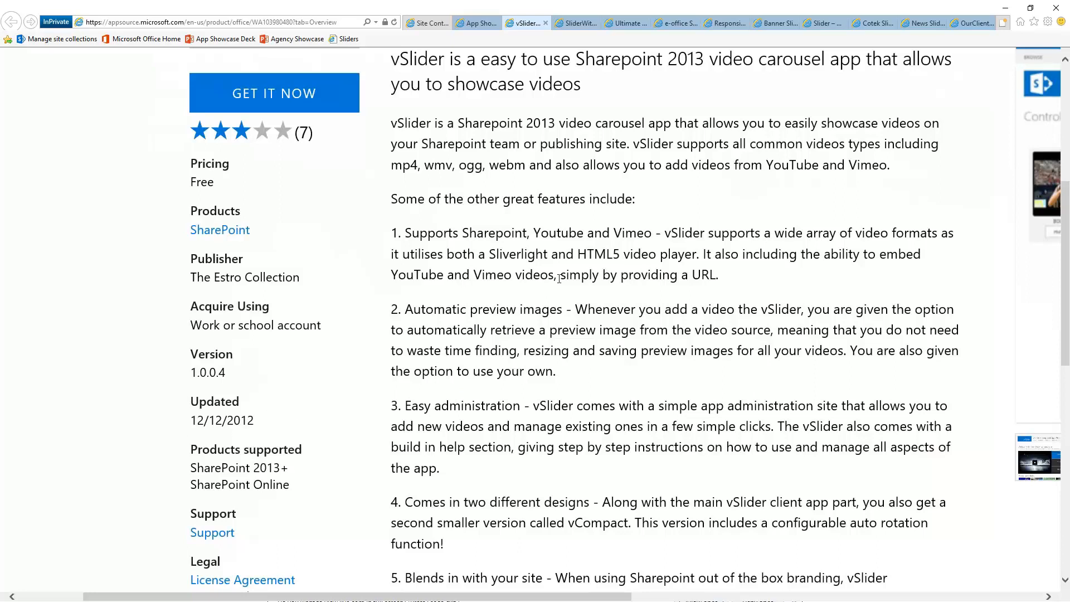
scroll(559, 279, "down", 4)
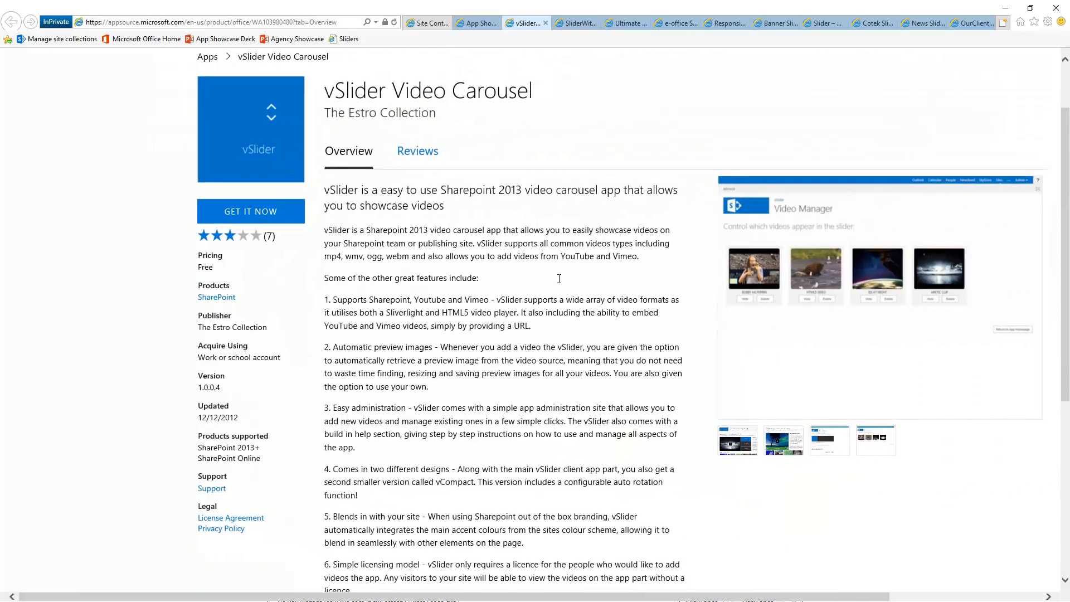
scroll(559, 279, "up", 1)
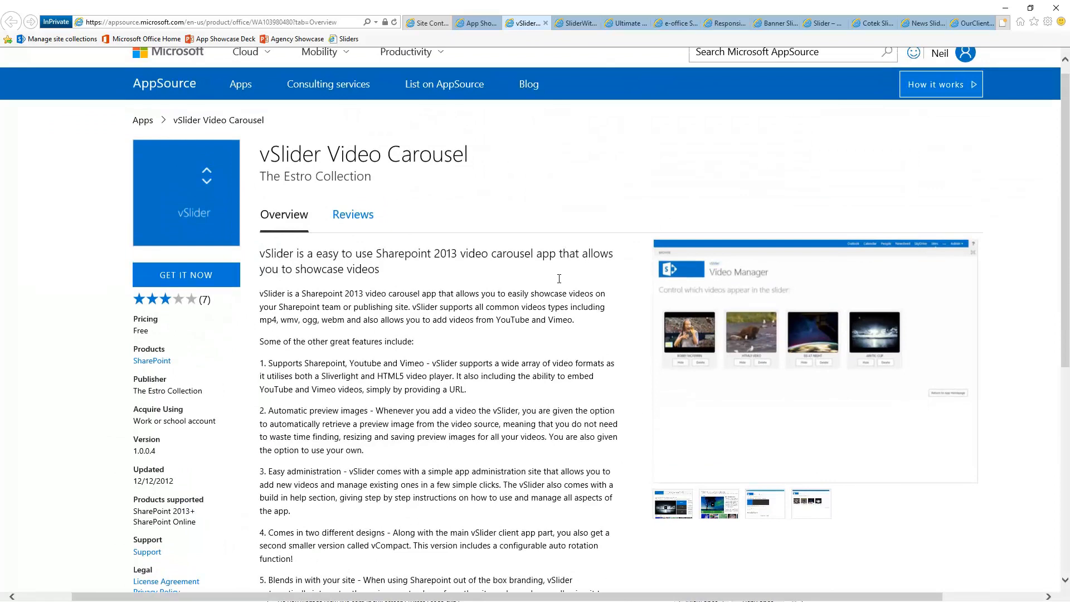
left_click(427, 23)
Refresh Site Contents, open vSlider Video Carousel, and start adding a new video
left_click(394, 21)
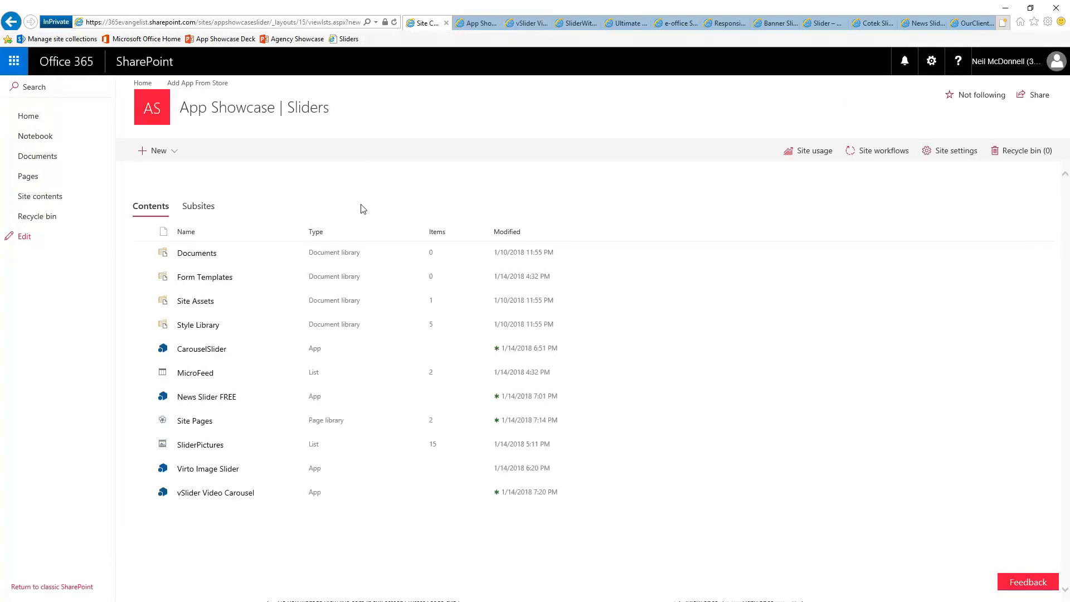
left_click(219, 493)
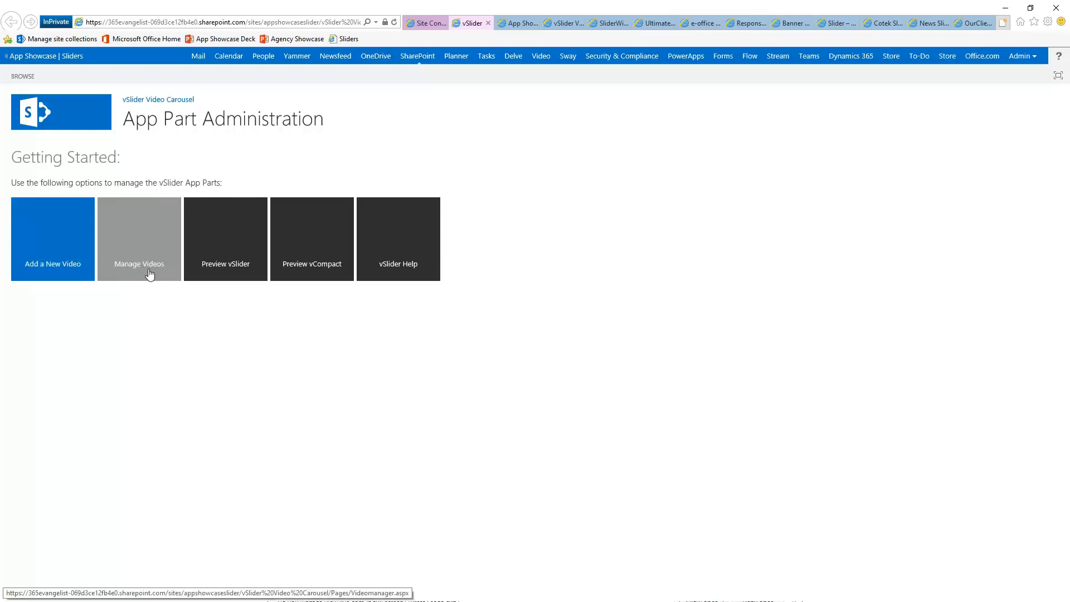
left_click(51, 263)
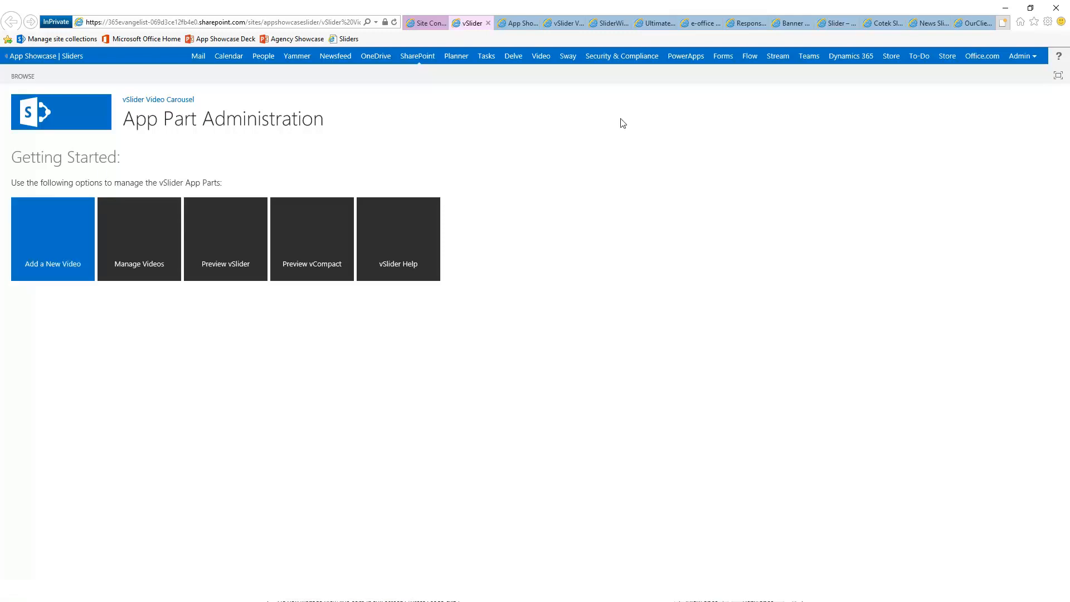
left_click(423, 28)
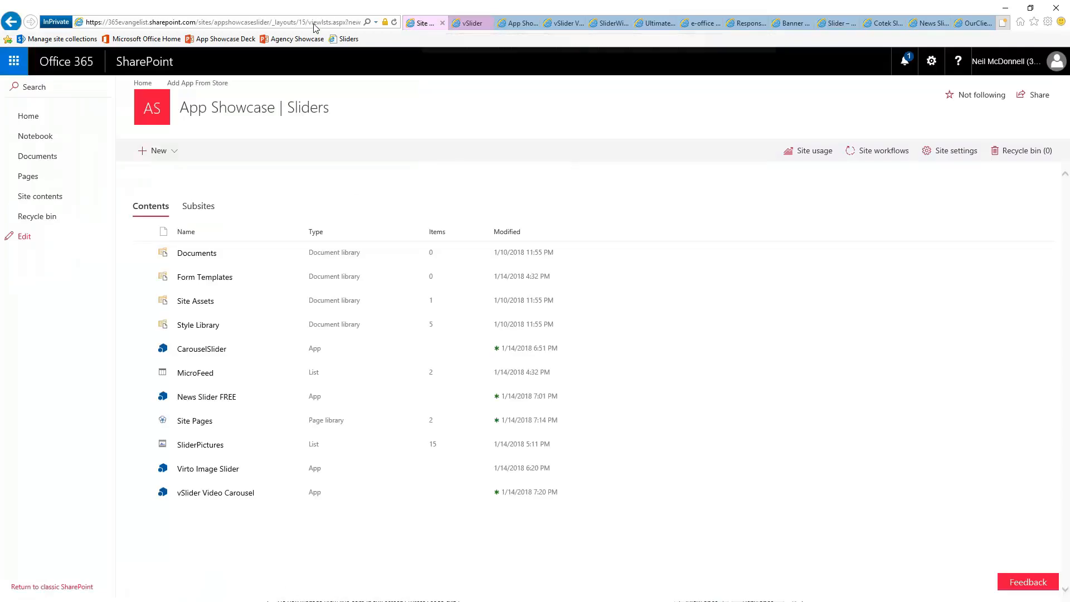
left_click(272, 22)
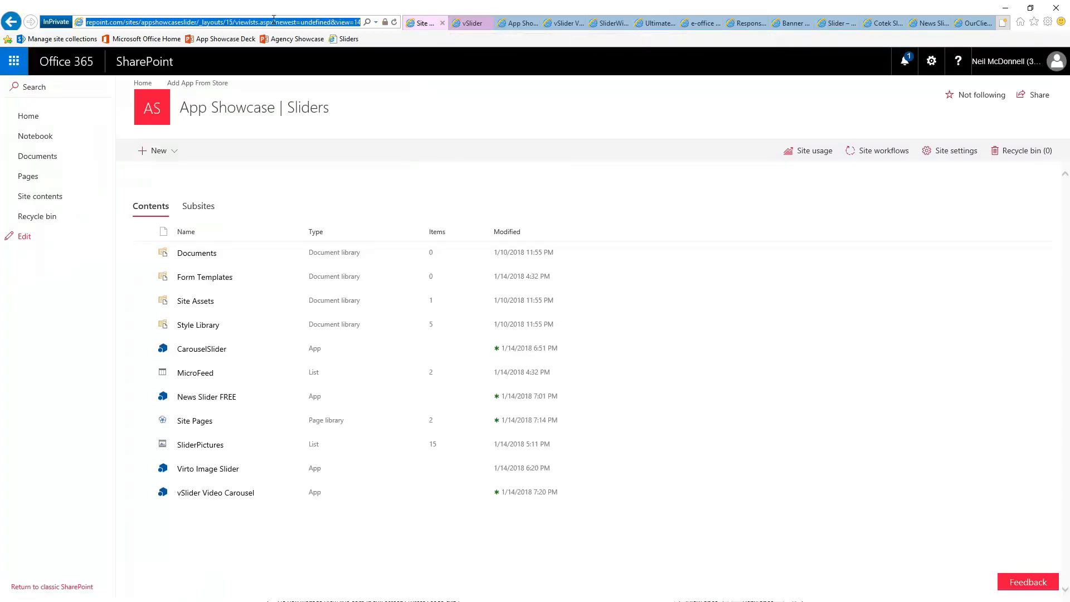
type("www.youtube.c")
Search YouTube for 'app showcase mac pack' and open the Microsoft 365 Evangelist channel
key("Return")
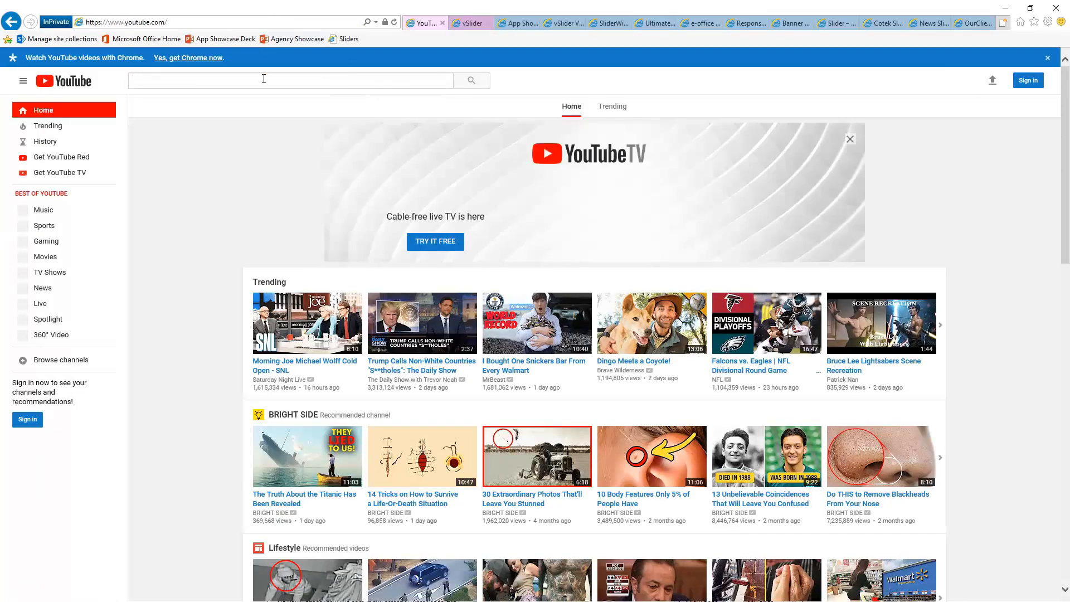
left_click(264, 79)
type("app sh")
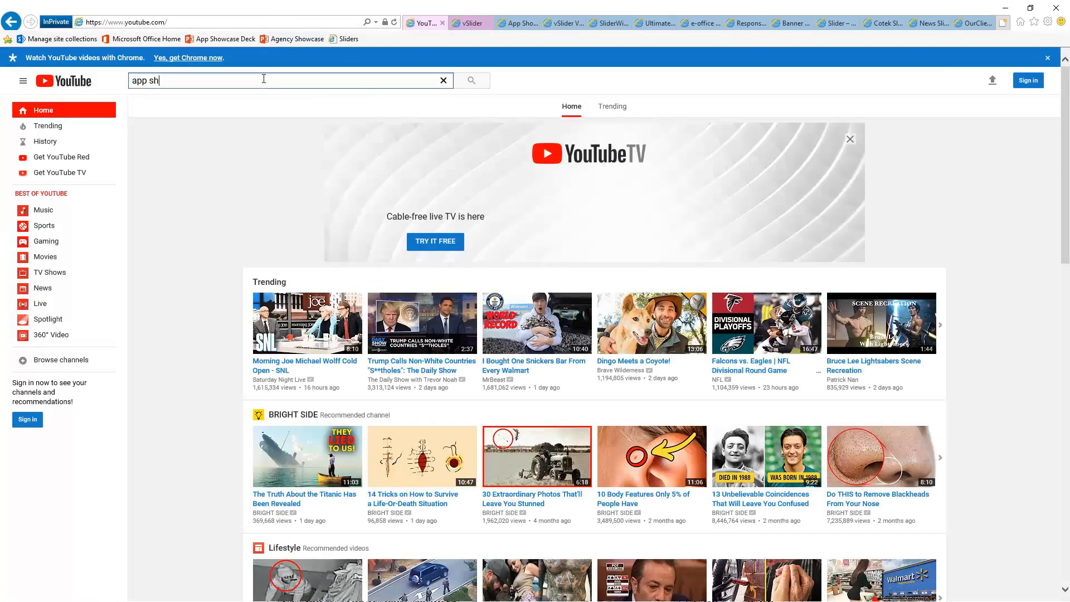
type("owcase")
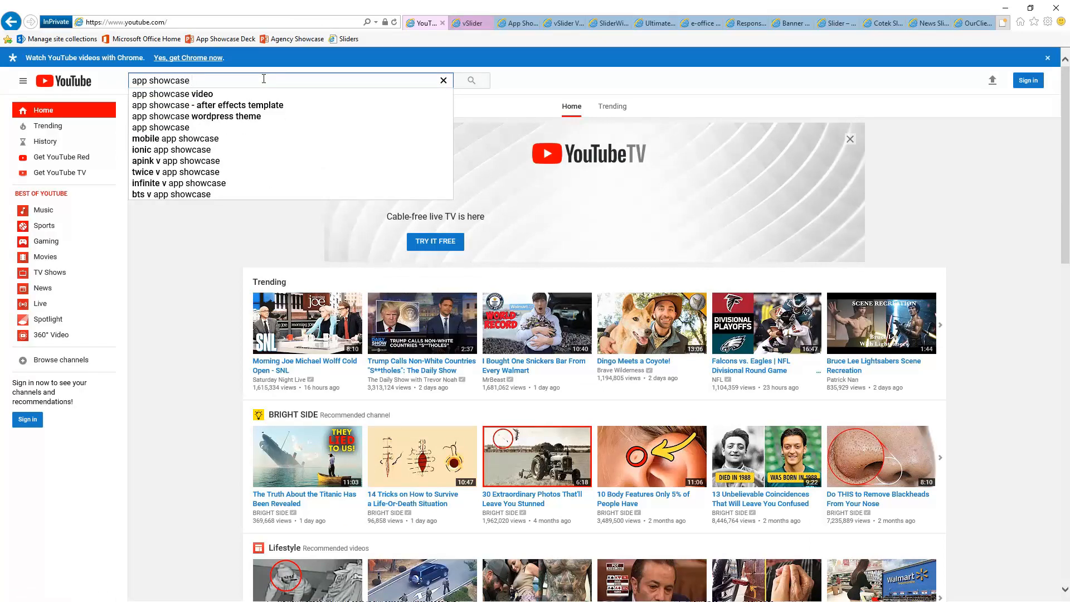
type(" mac pack")
key("Return")
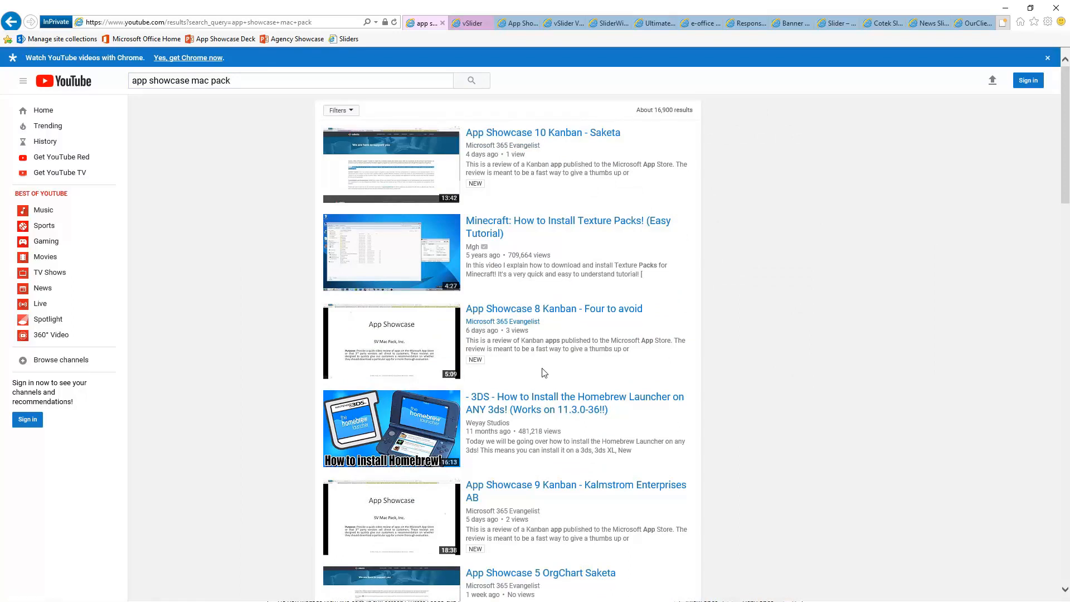
left_click(495, 512)
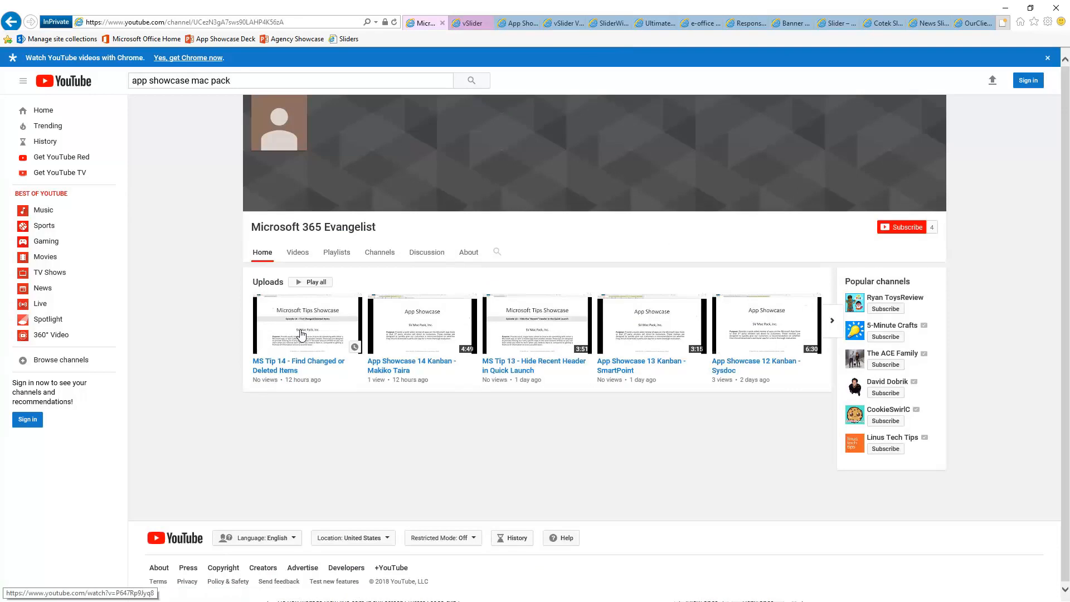
Copy the link address of the MS Tip 14 video
right_click(283, 371)
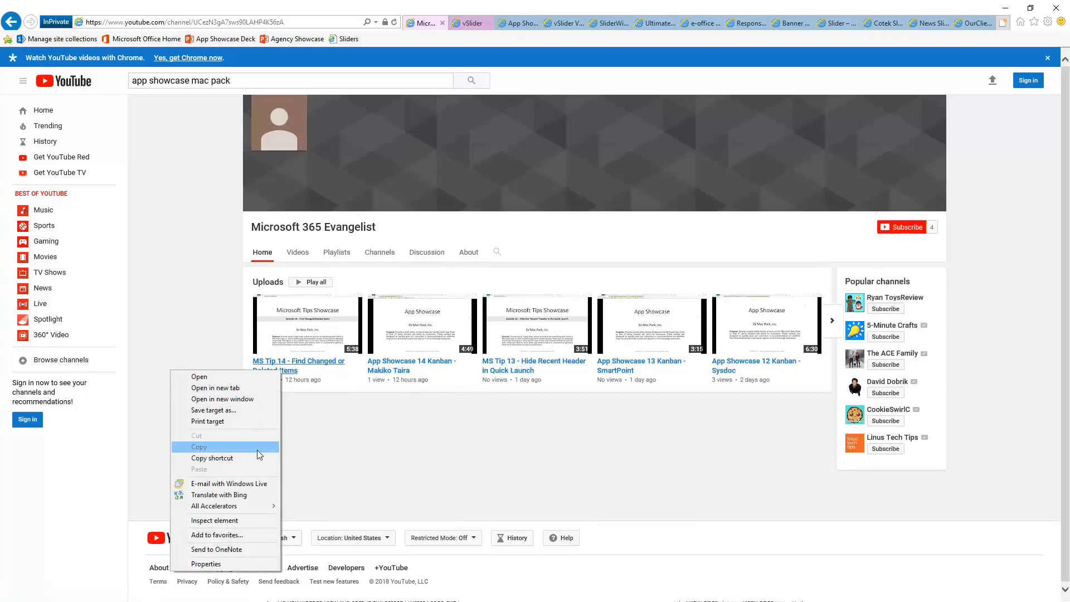
left_click(381, 417)
right_click(301, 363)
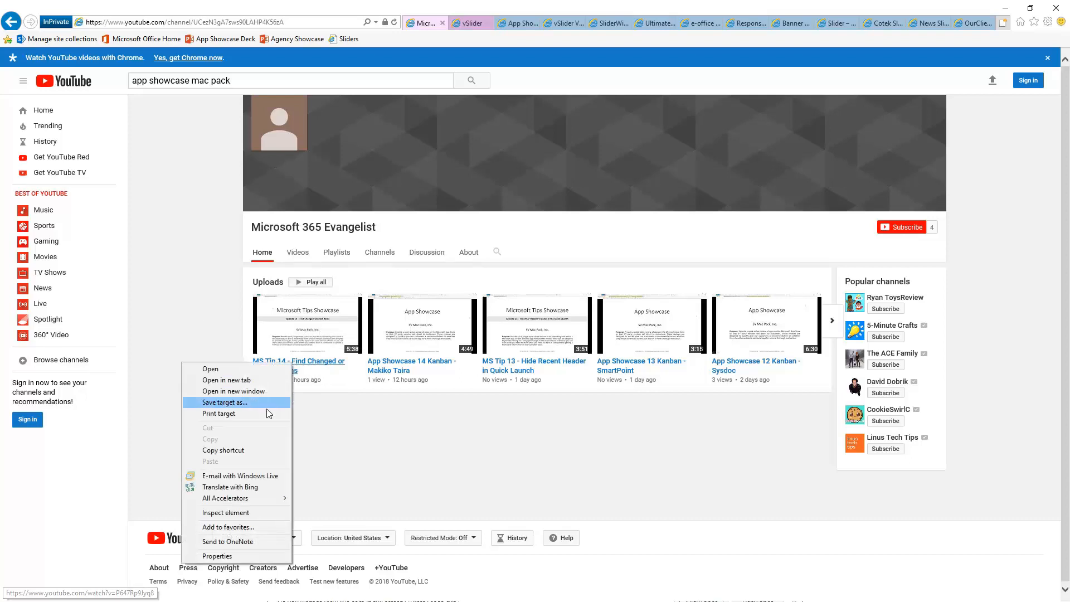
left_click(256, 451)
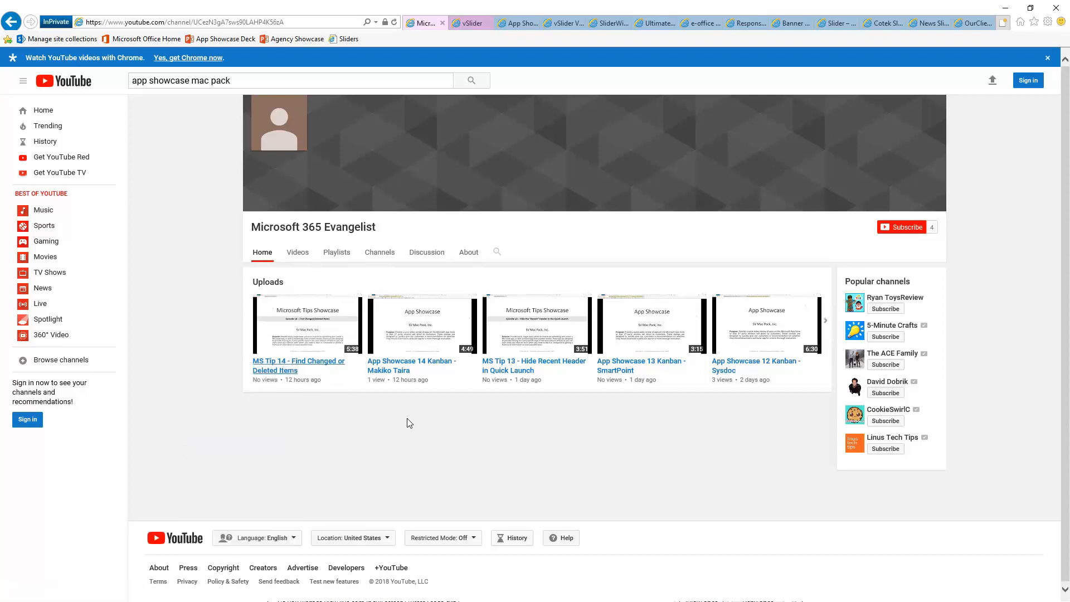
left_click(466, 24)
Add a new YouTube video and paste the copied MS Tip 14 link as its URL
left_click(61, 237)
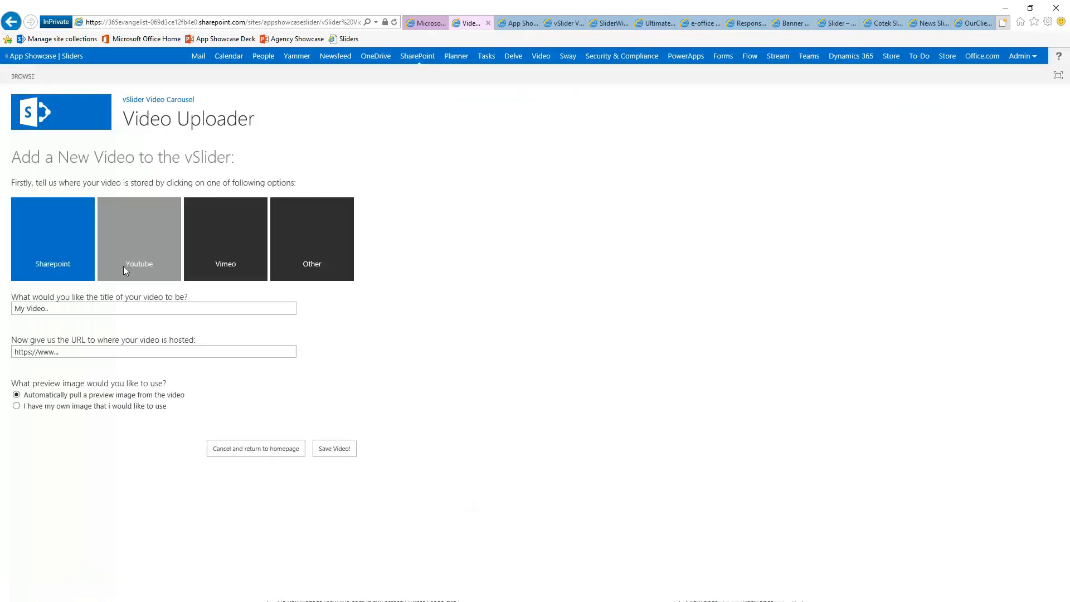
left_click(135, 251)
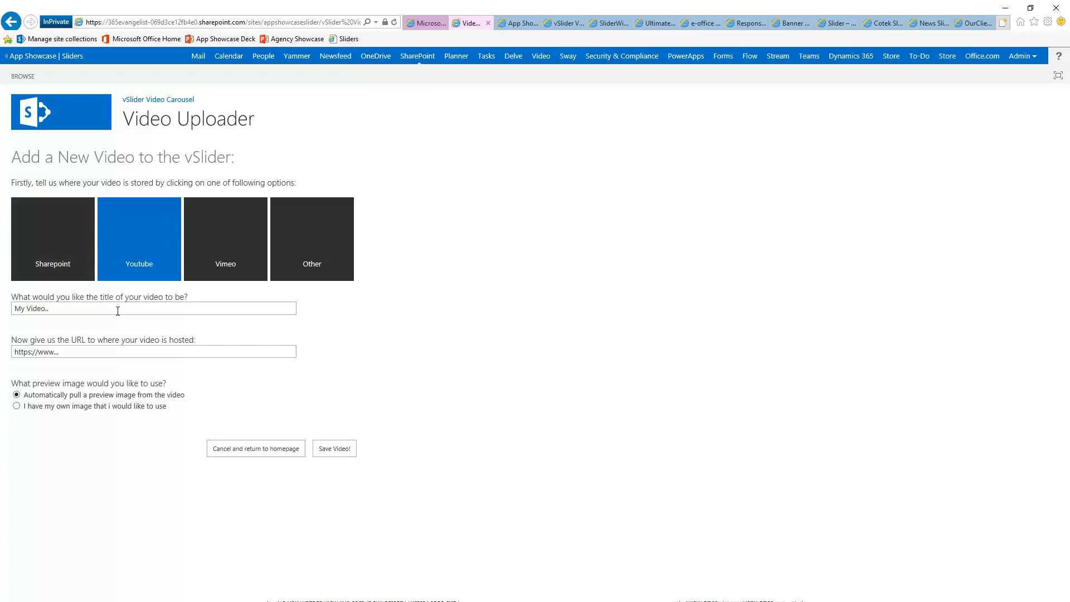
left_click(78, 353)
key("ctrl+v")
Title the video 'MS Tip 14 Find Changed or Deleted Items' and view its preview image
left_click(126, 309)
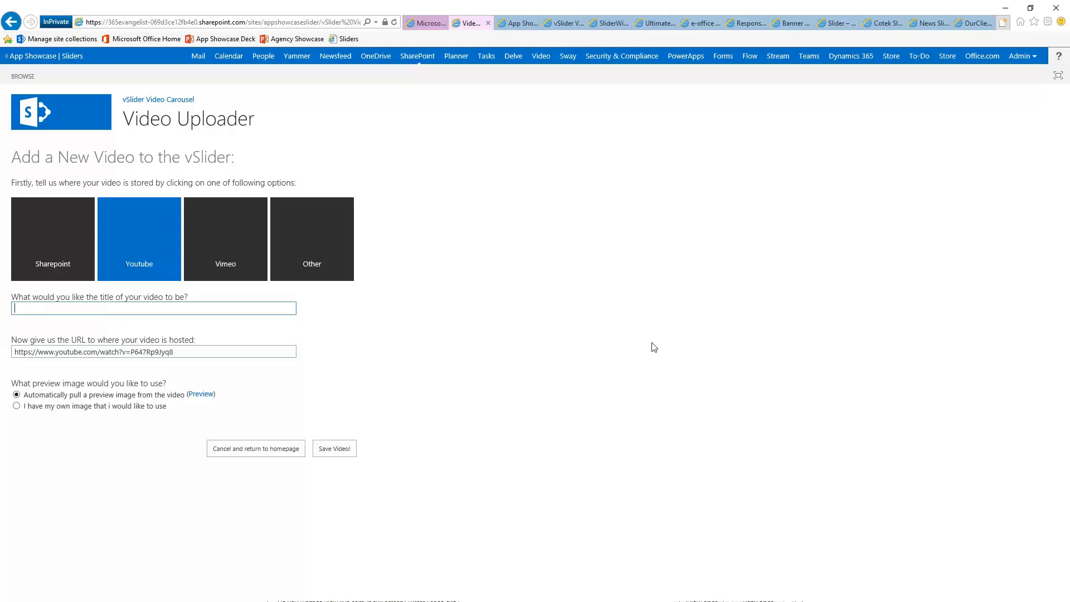
left_click(425, 23)
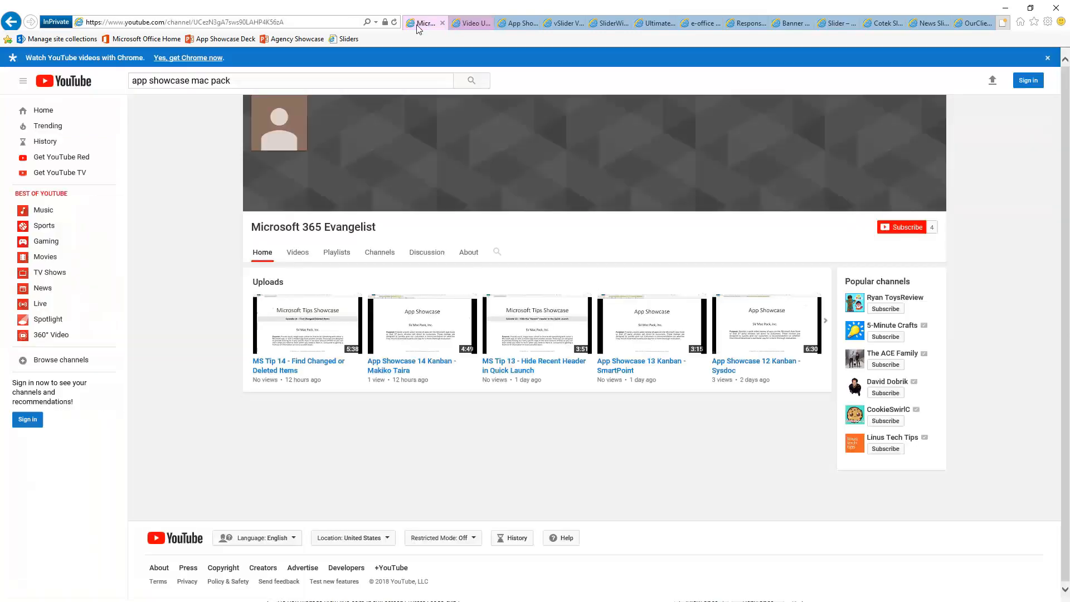
mouse_move(306, 372)
left_mouse_down()
mouse_move(252, 363)
mouse_move(292, 374)
left_mouse_up()
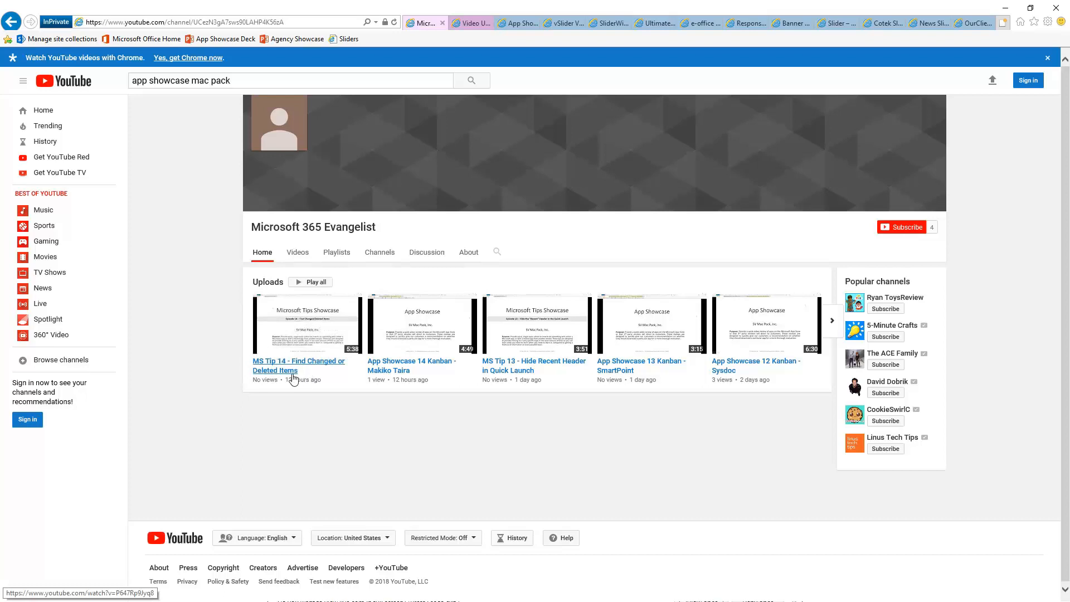
left_click(458, 25)
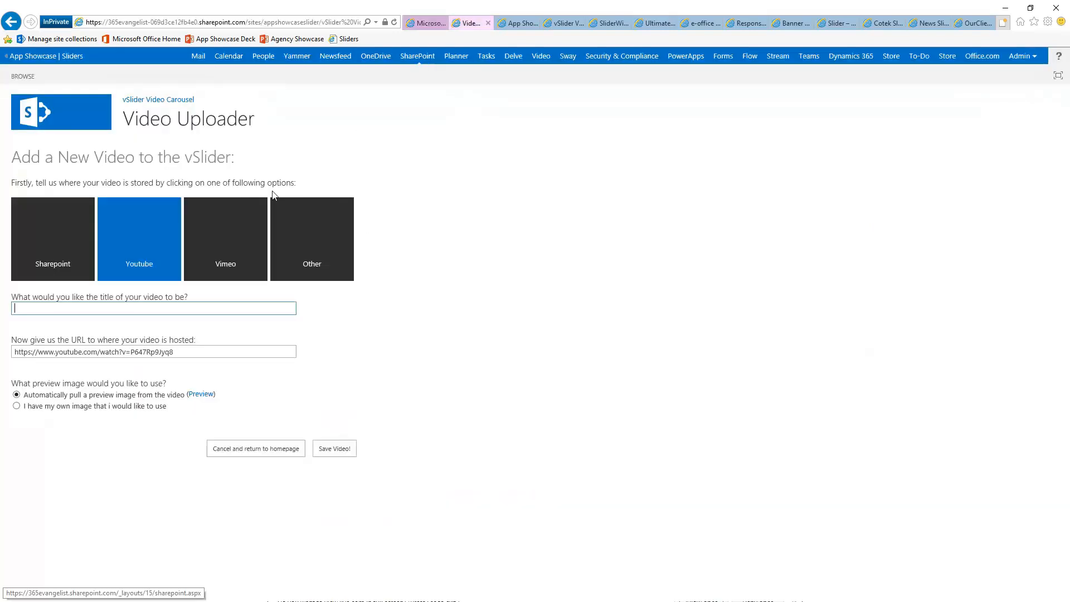
left_click(131, 310)
type("MS Tip 14 Find Changed or Deleted Items")
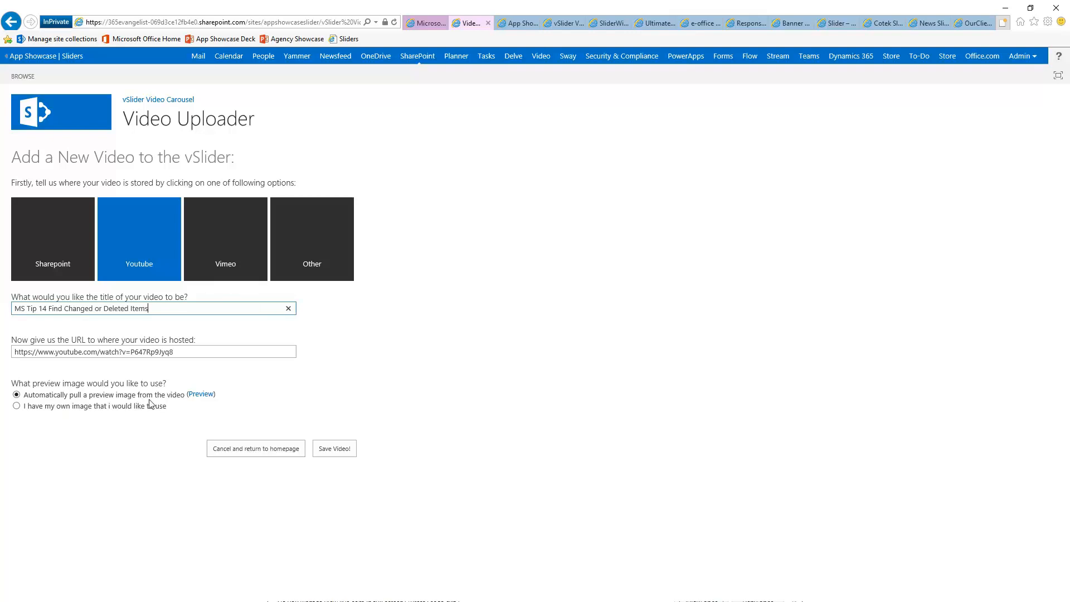
left_click(207, 401)
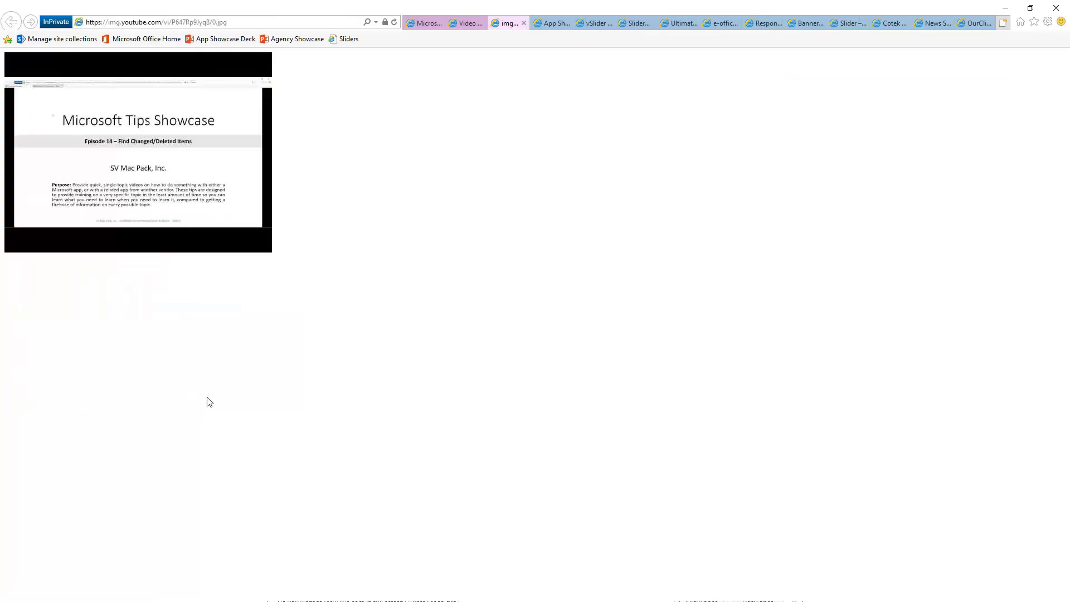
Close the preview, save the video, confirm it in Video Manager, and return to App Part Administration
left_click(524, 22)
left_click(336, 450)
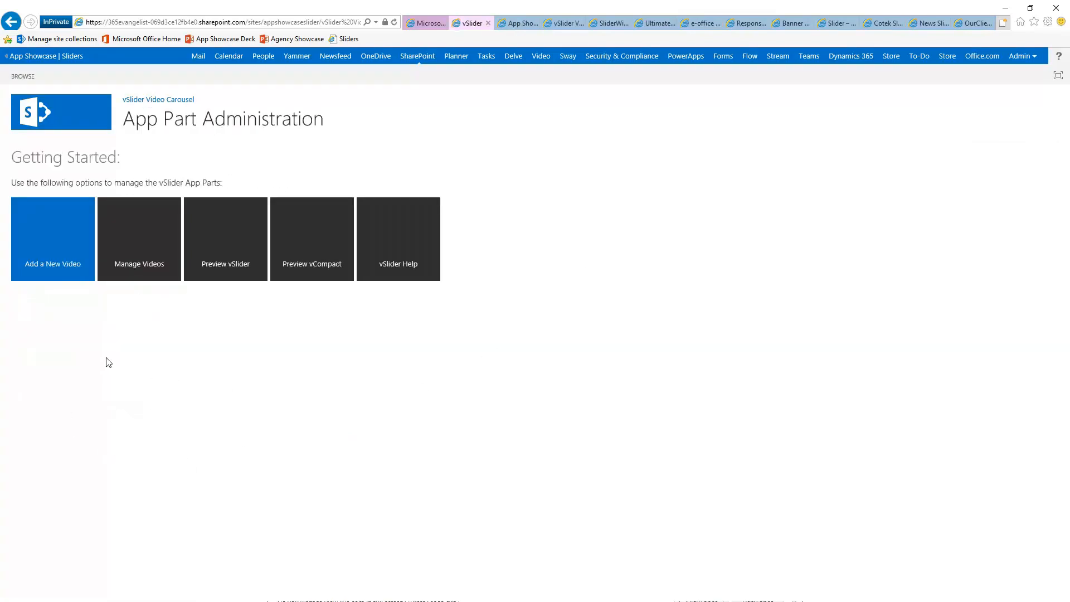
left_click(147, 242)
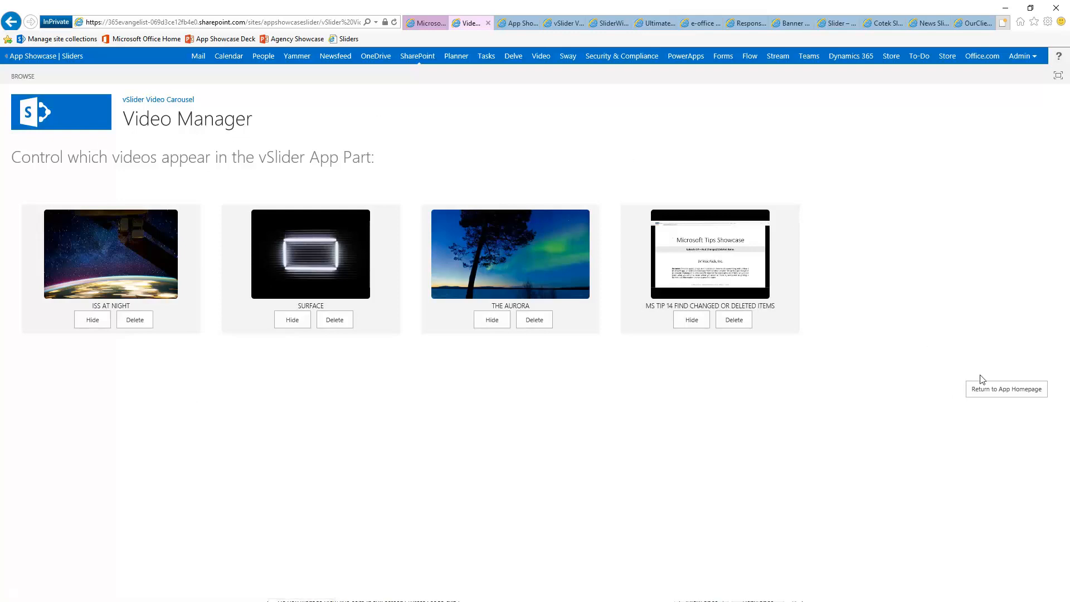
left_click(997, 394)
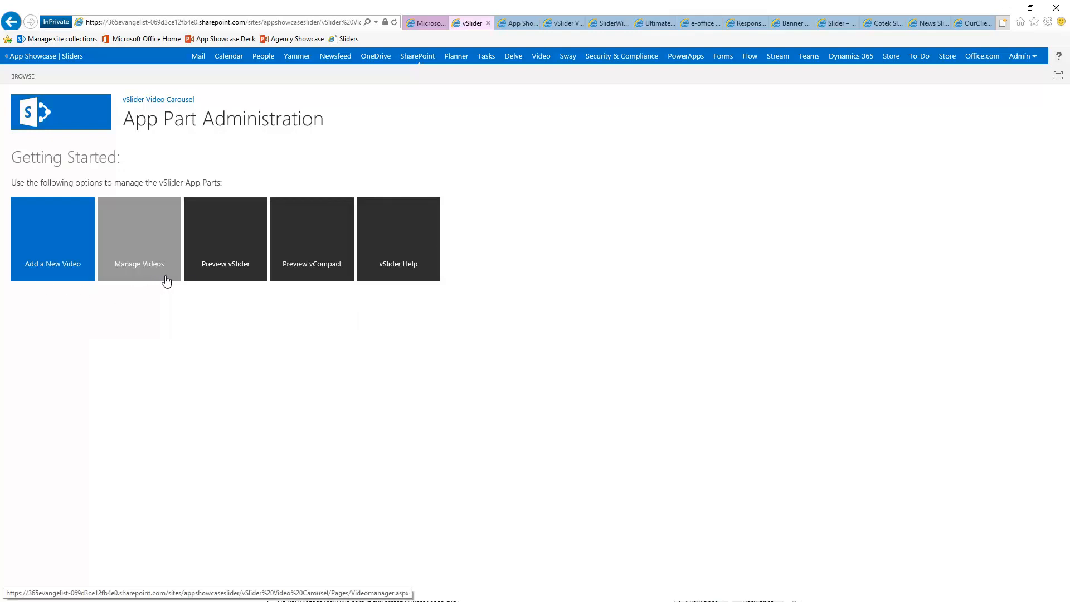
left_click(232, 240)
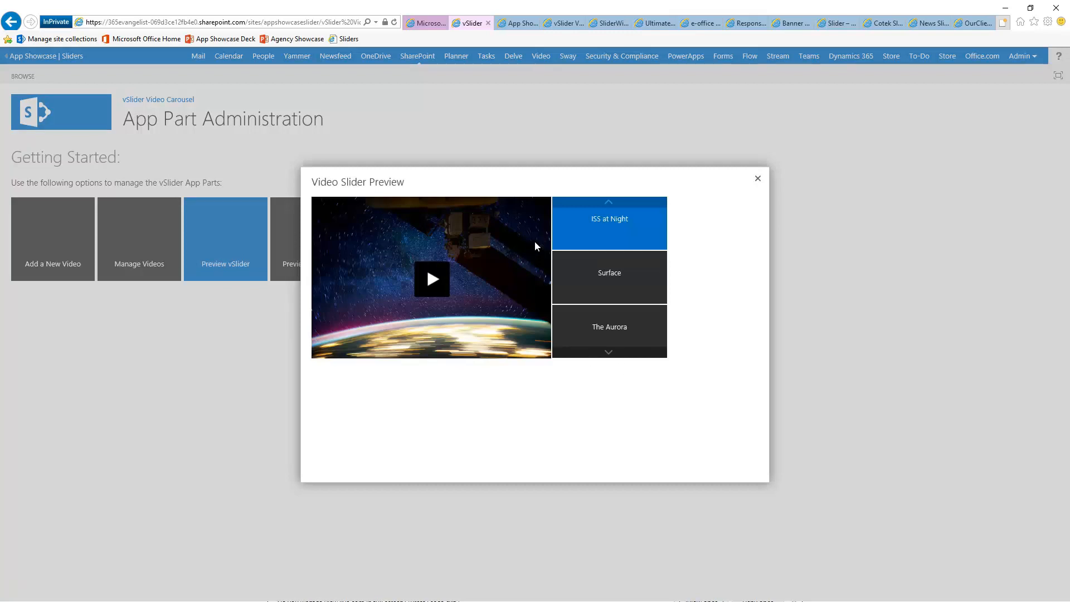
left_click(602, 287)
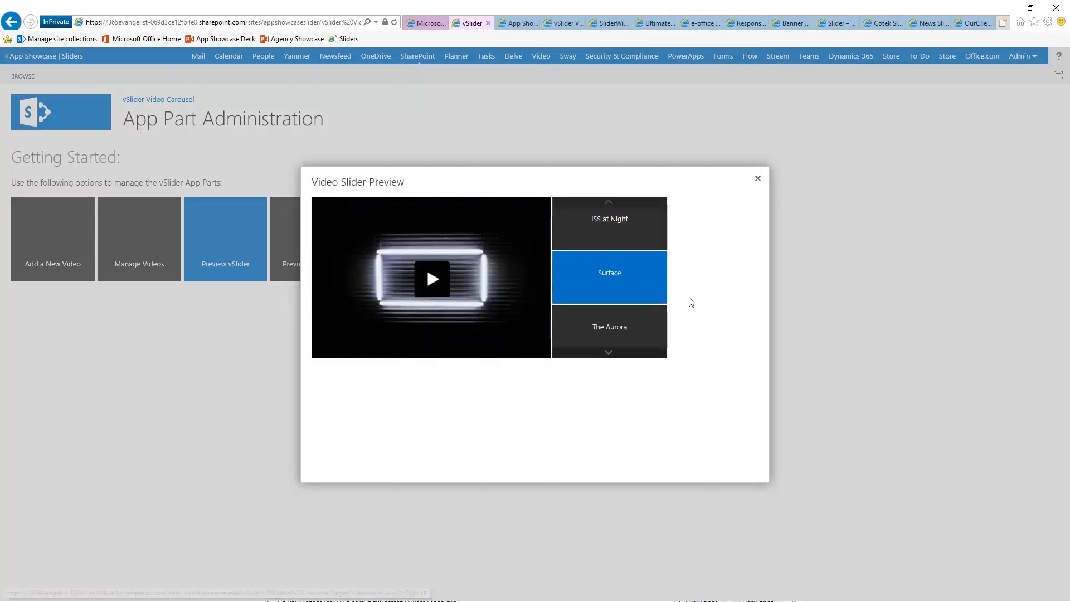
left_click(654, 343)
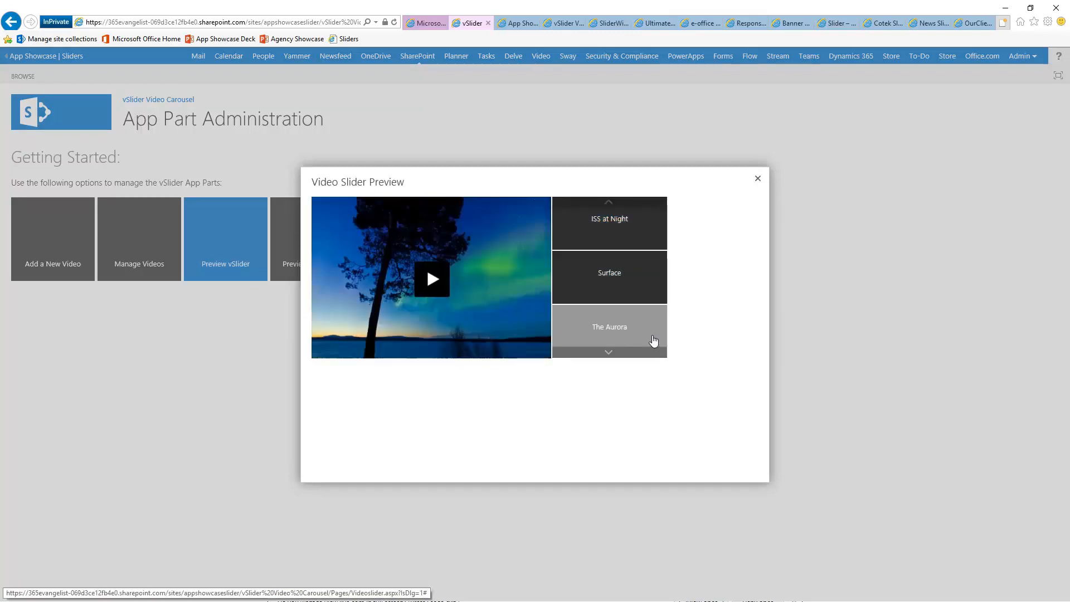
left_click(612, 346)
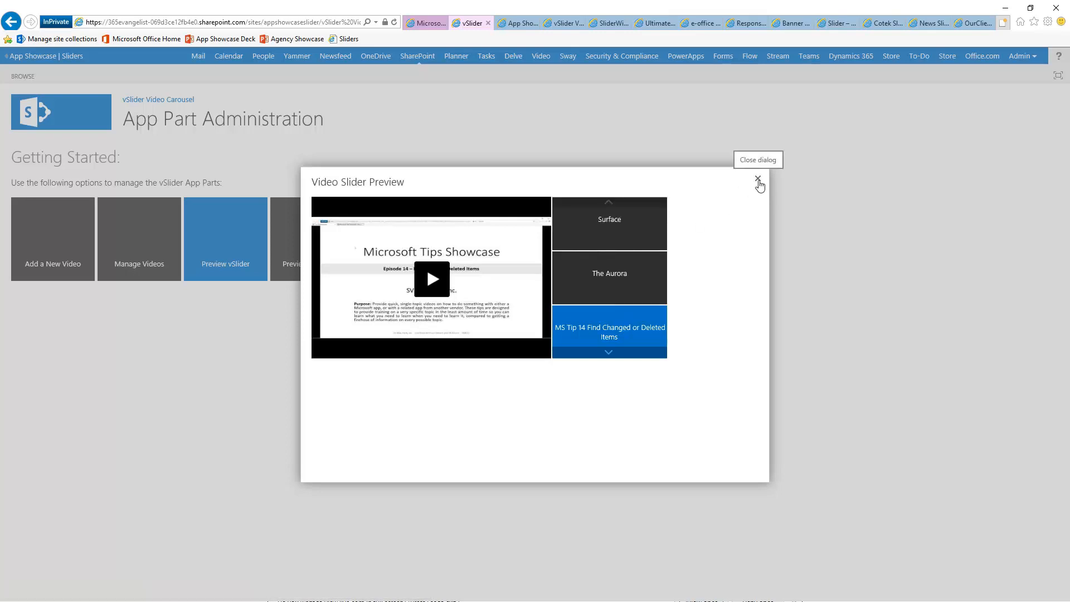
left_click(758, 180)
left_click(313, 253)
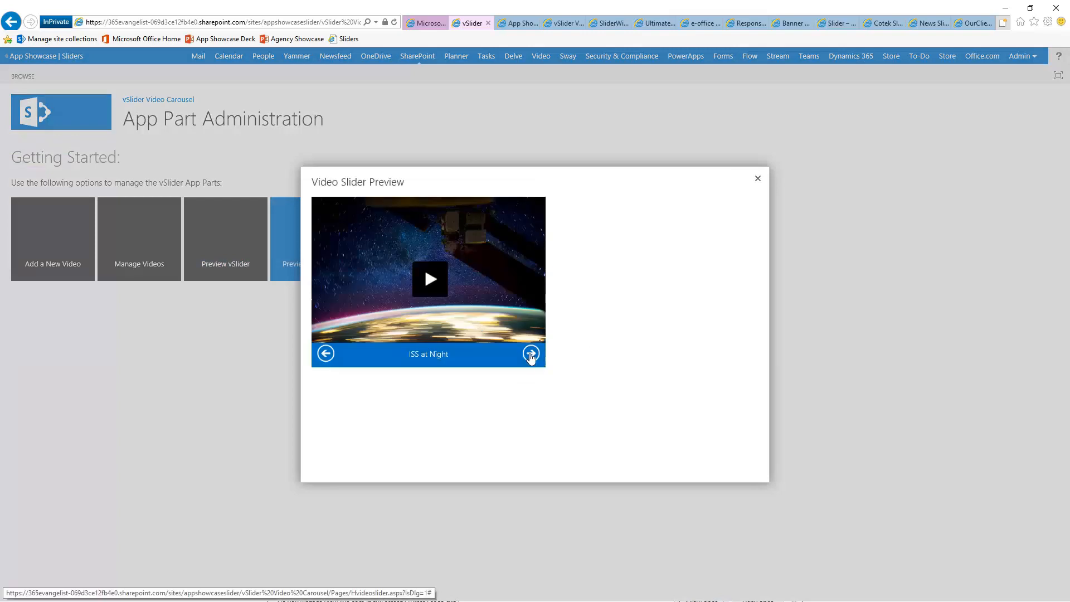
left_click(530, 357)
left_click(530, 356)
left_click(531, 356)
left_click(530, 356)
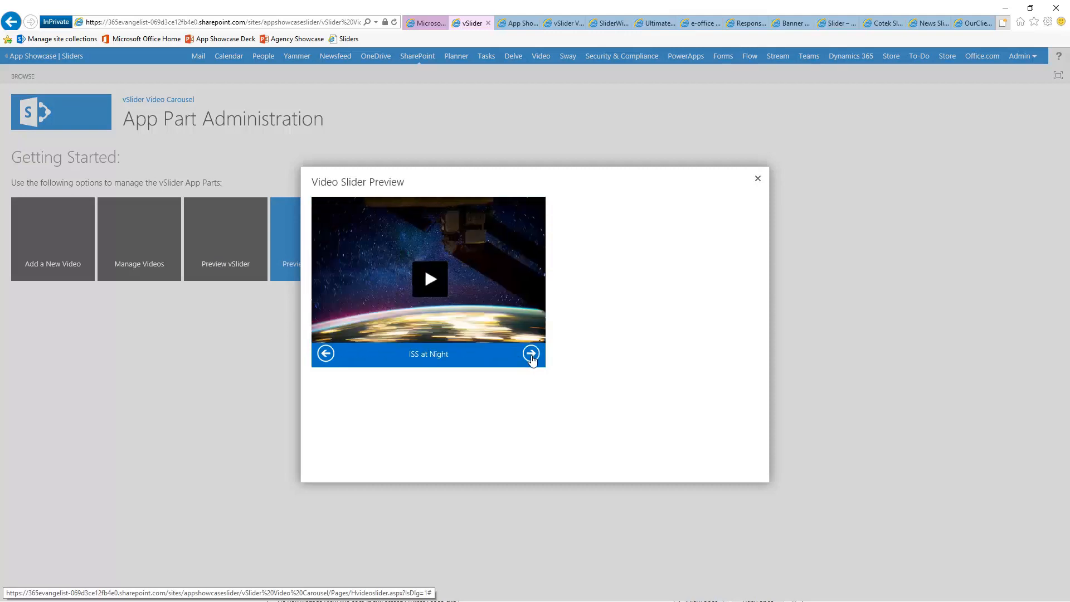
left_click(758, 179)
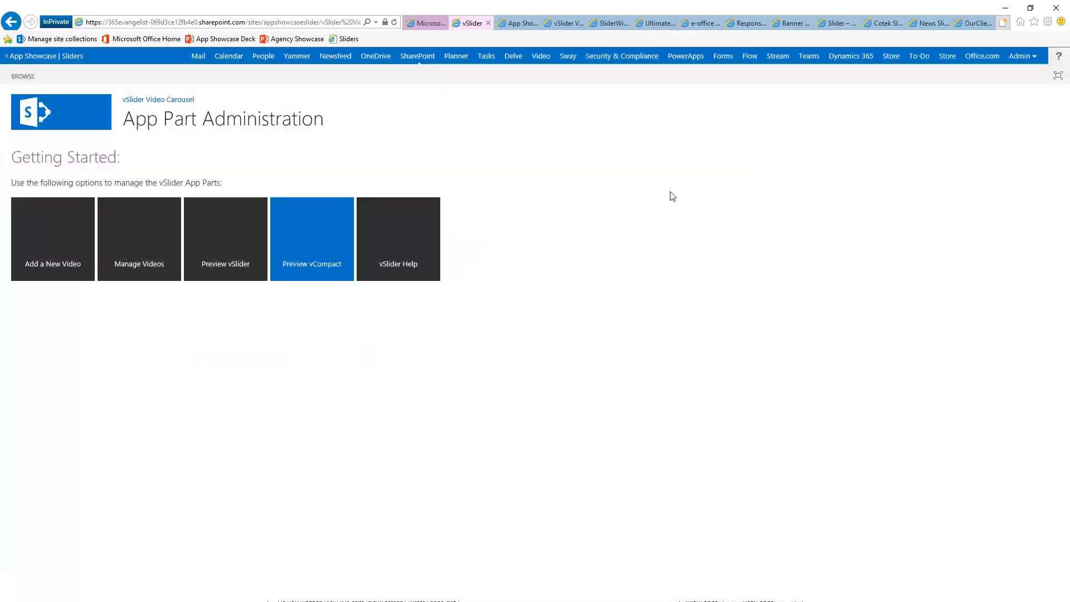
View the vSlider Help FAQ and Video Manager, then return to the vSlider App Part Administration page
left_click(398, 253)
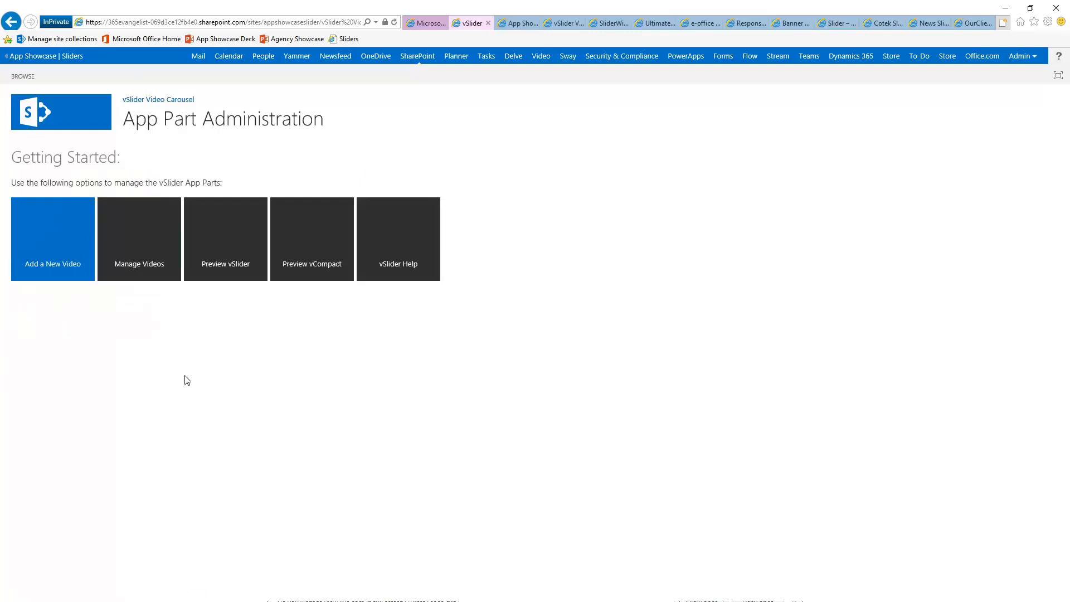
left_click(152, 263)
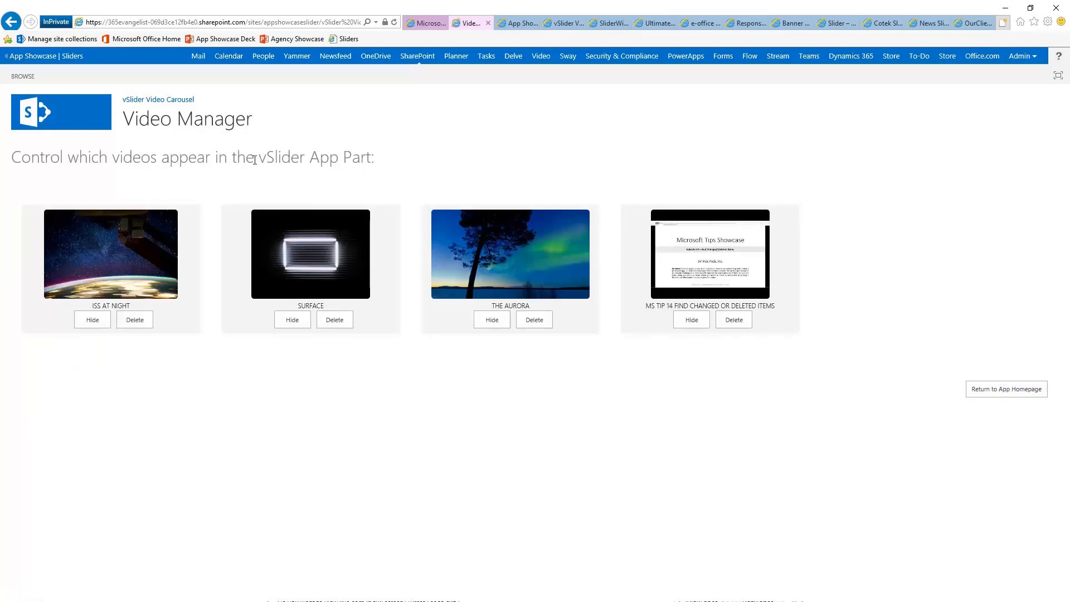
left_click(161, 100)
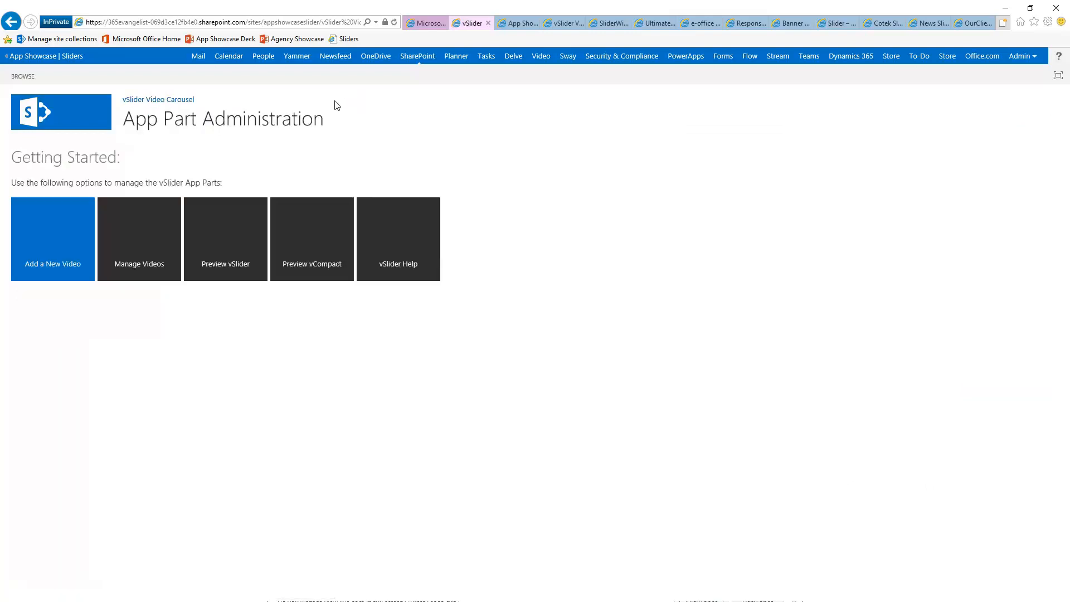
Edit the Sliders home page and insert the vSlider app part showing ISS at Night, Surface and The Aurora
left_click(28, 58)
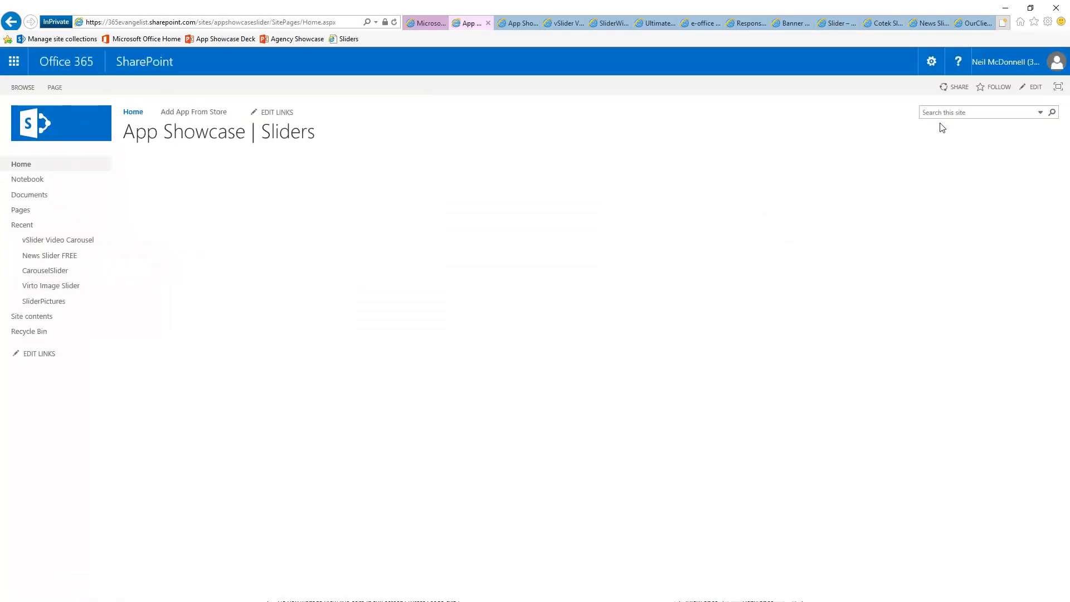
left_click(1032, 89)
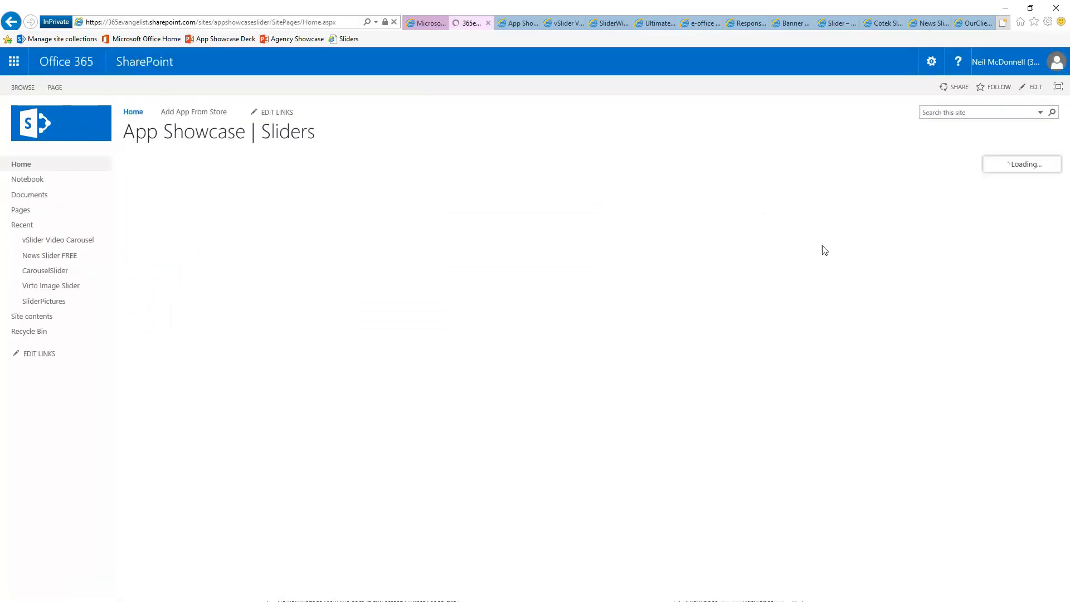
left_click(720, 262)
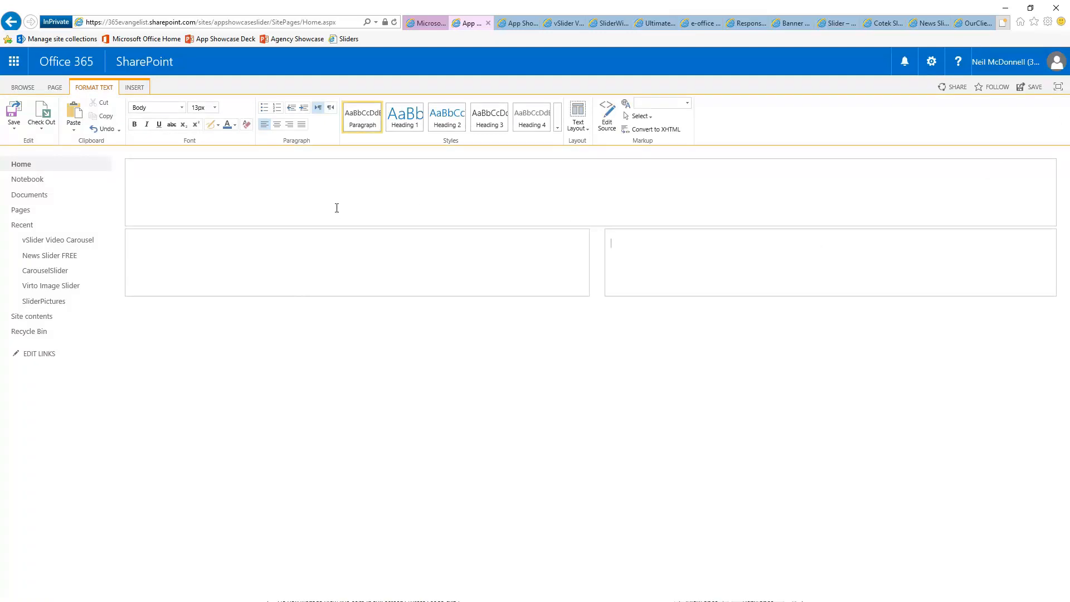
left_click(134, 88)
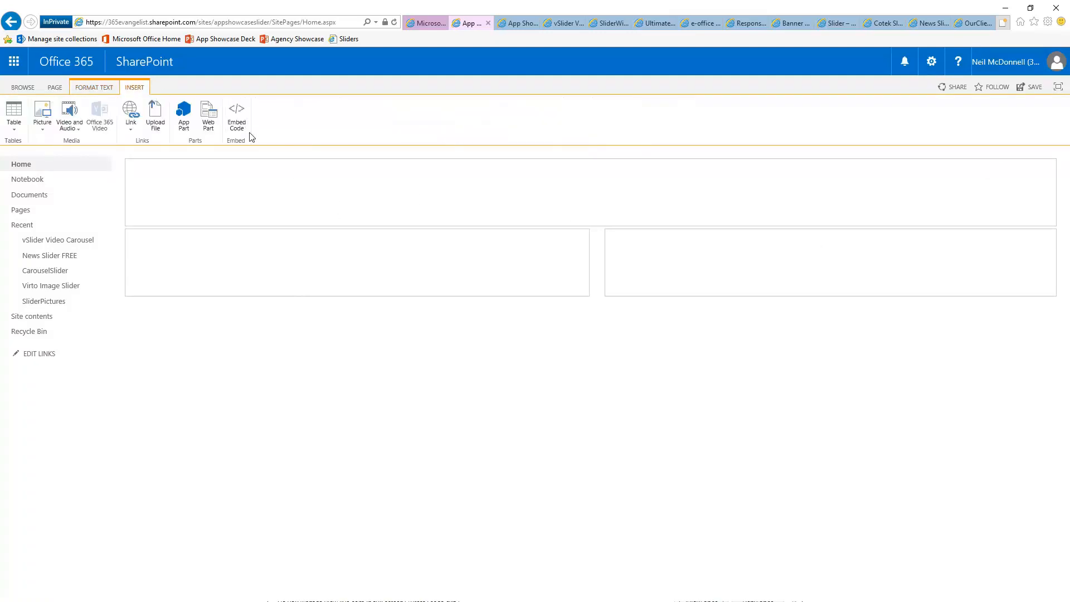
left_click(184, 117)
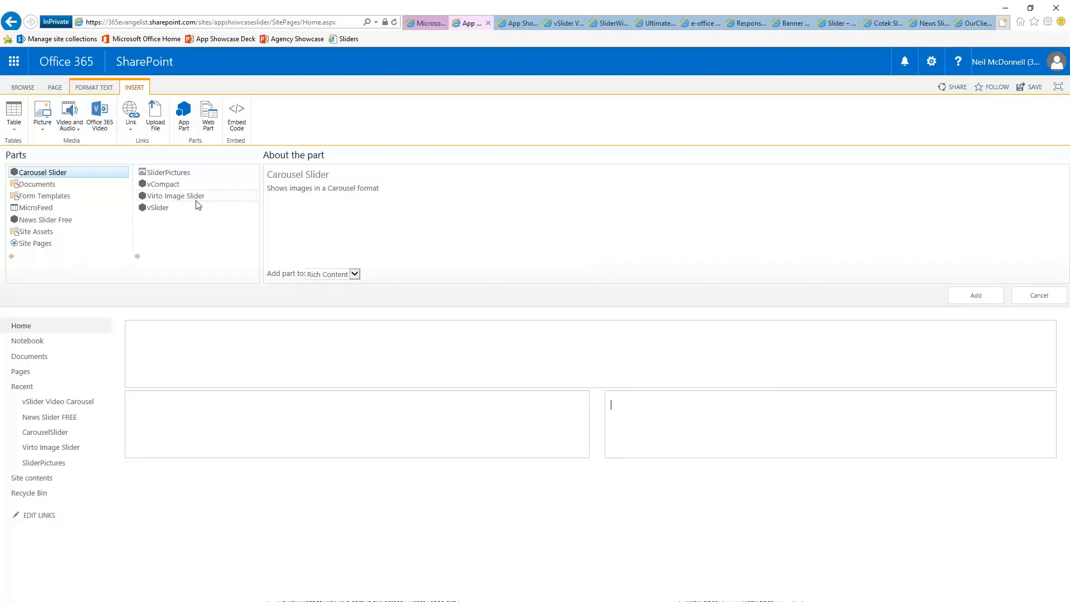
left_click(160, 211)
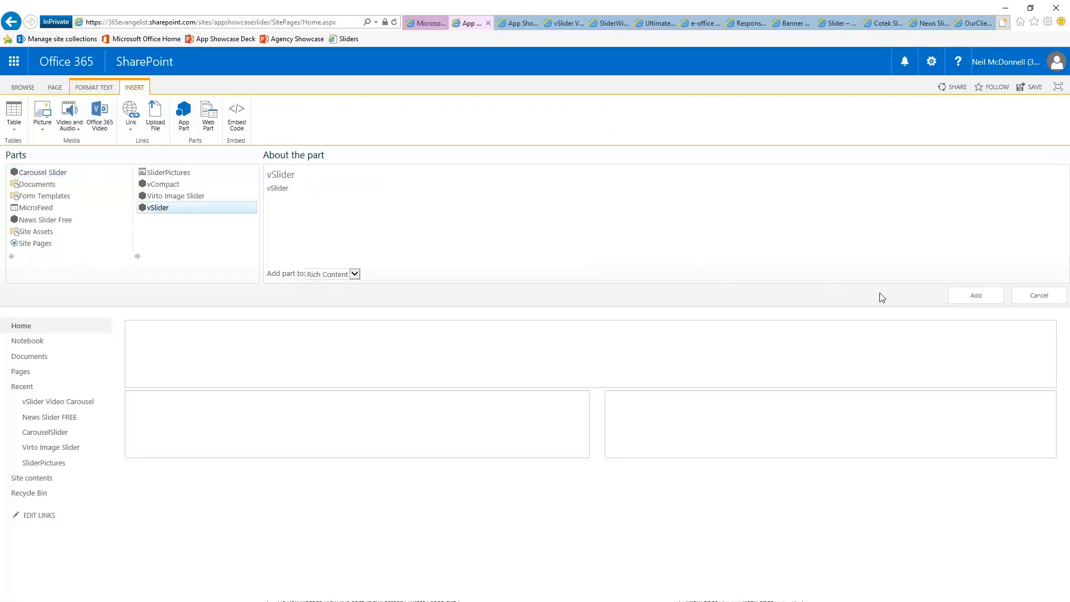
left_click(973, 295)
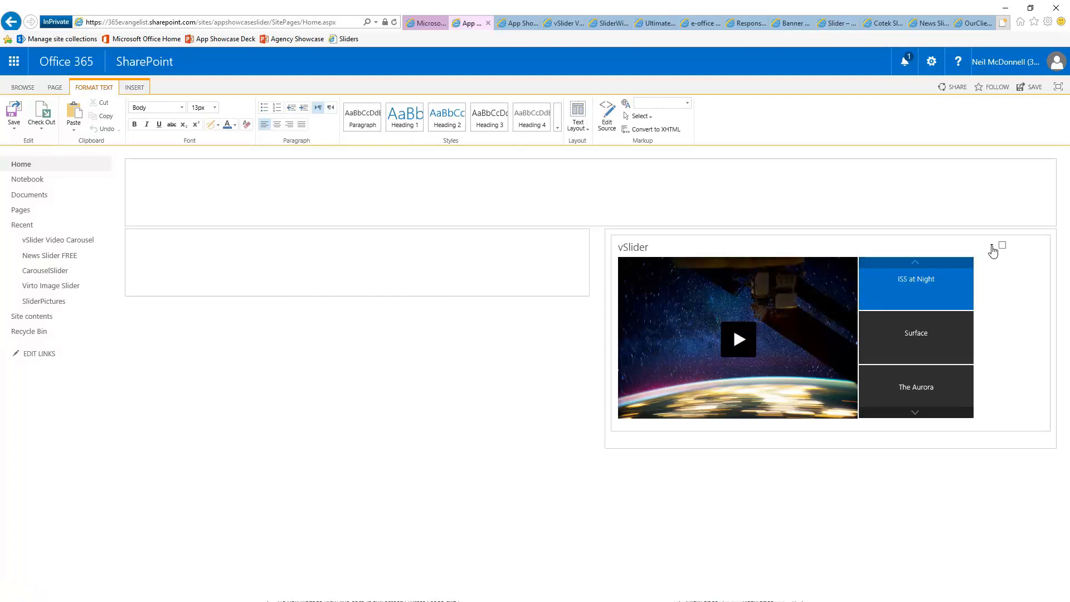
left_click(992, 247)
left_click(981, 315)
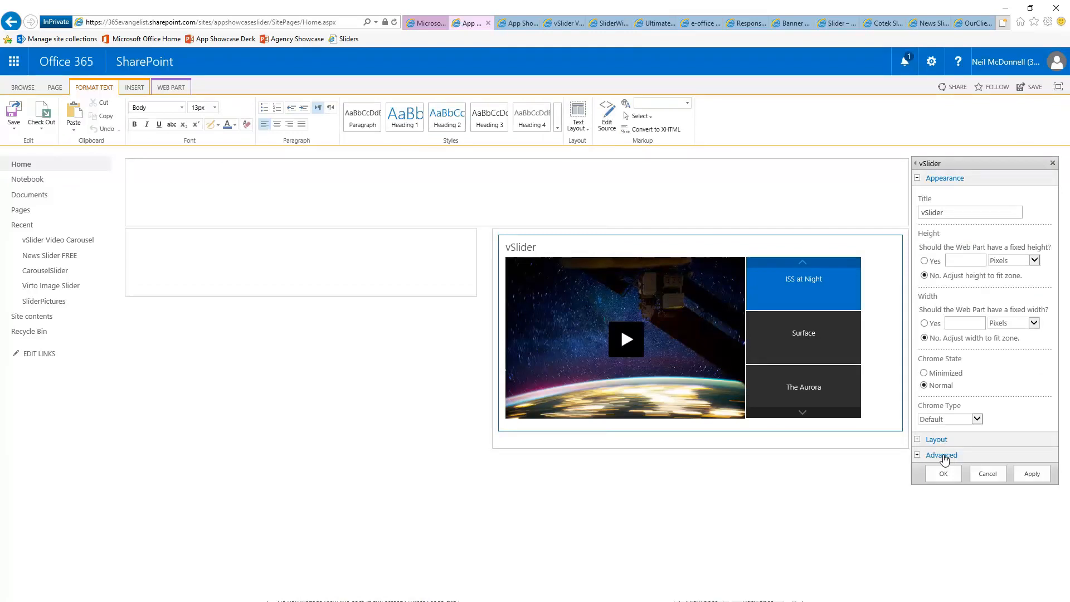
left_click(918, 455)
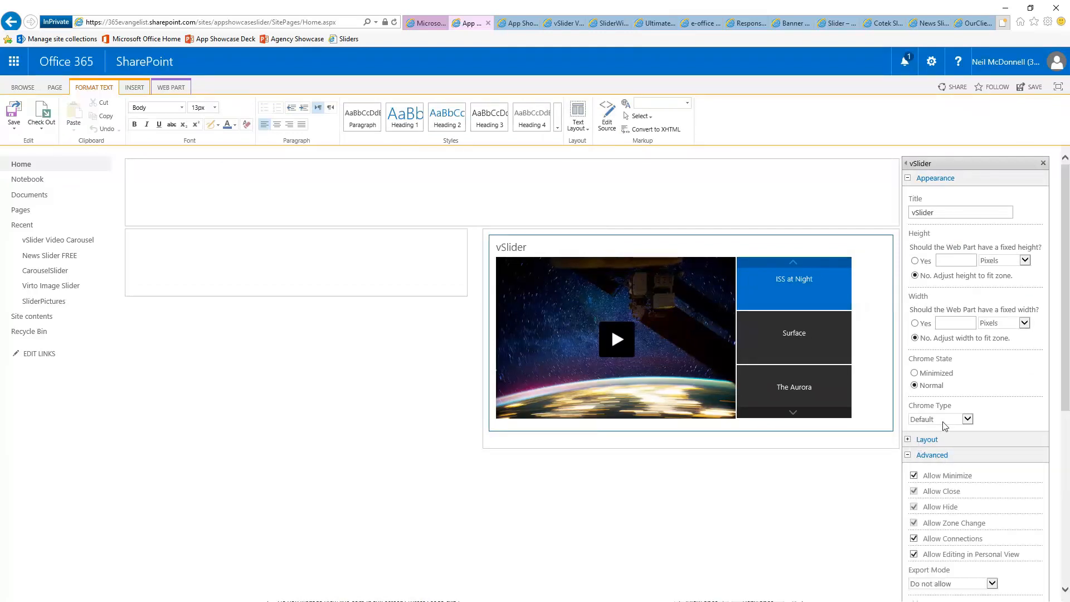
scroll(1018, 420, "down", 6)
left_click(980, 571)
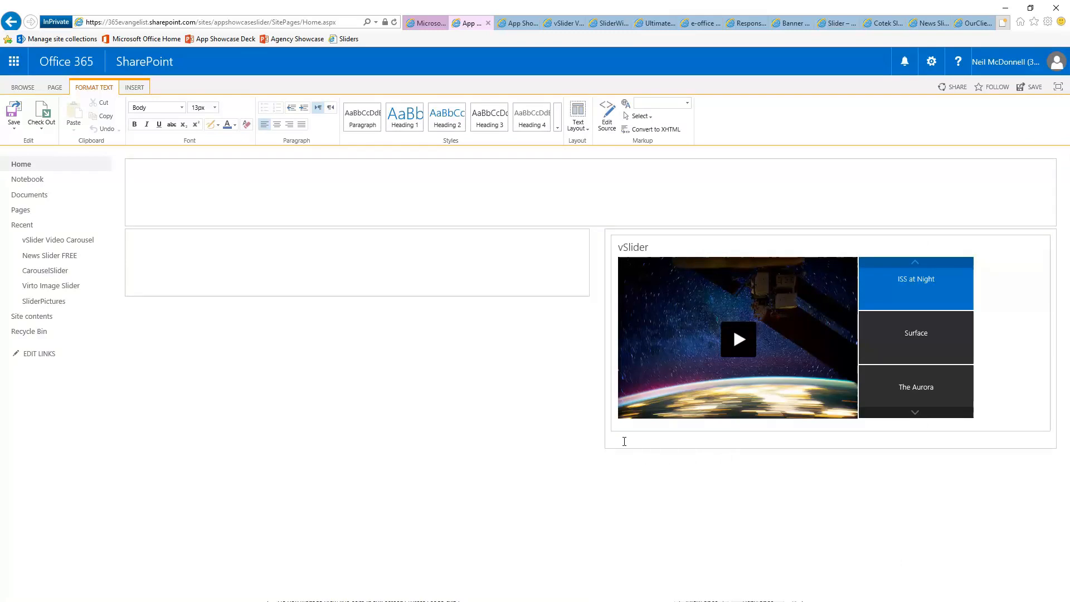
Insert the vCompact app part below the vSlider carousel, showing its single-video player
left_click(135, 87)
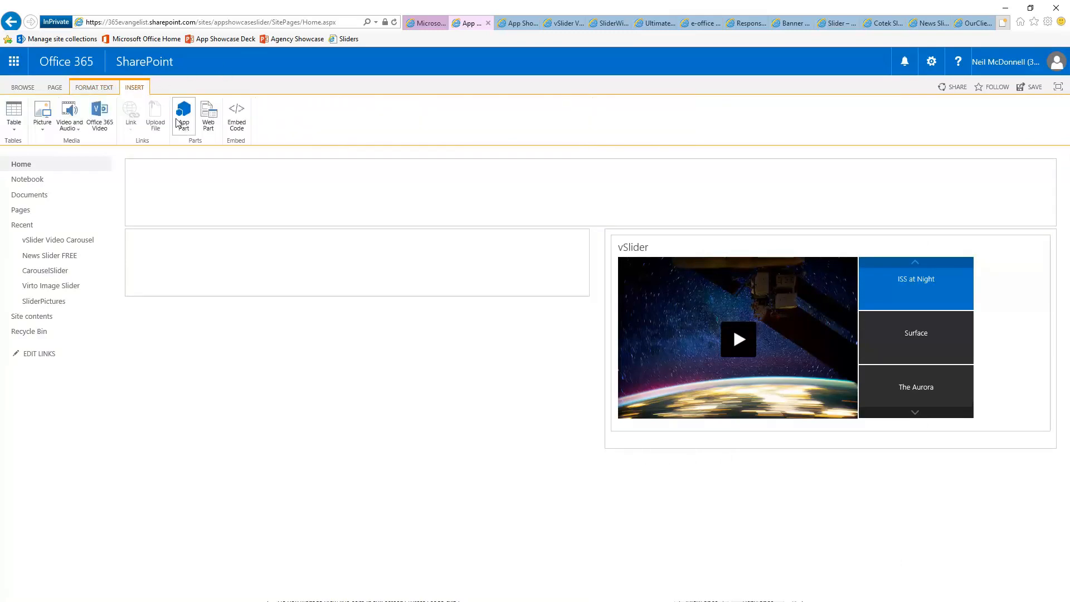
left_click(186, 123)
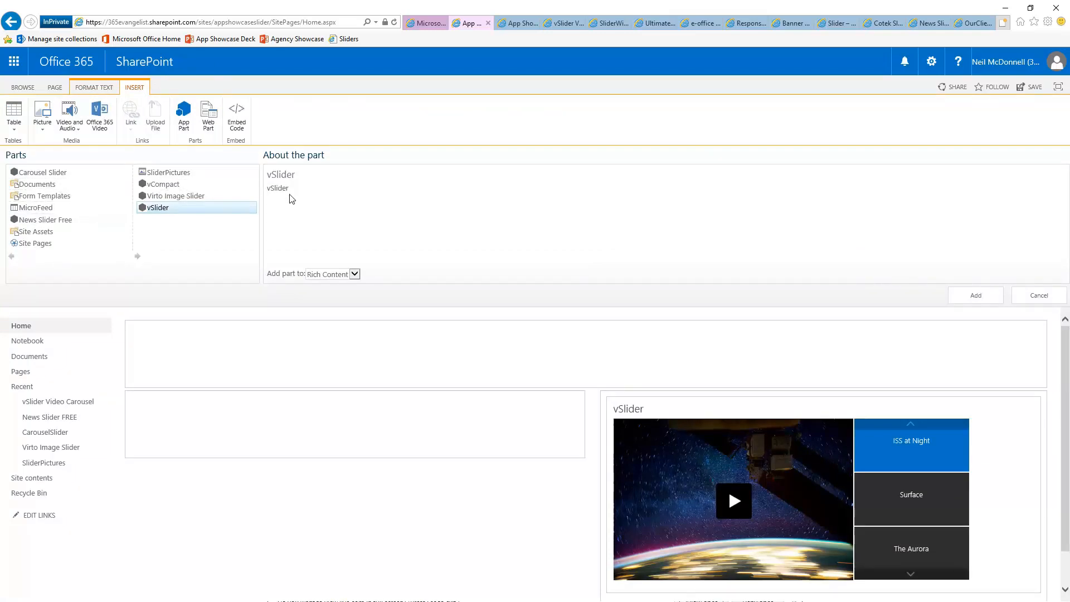
left_click(184, 186)
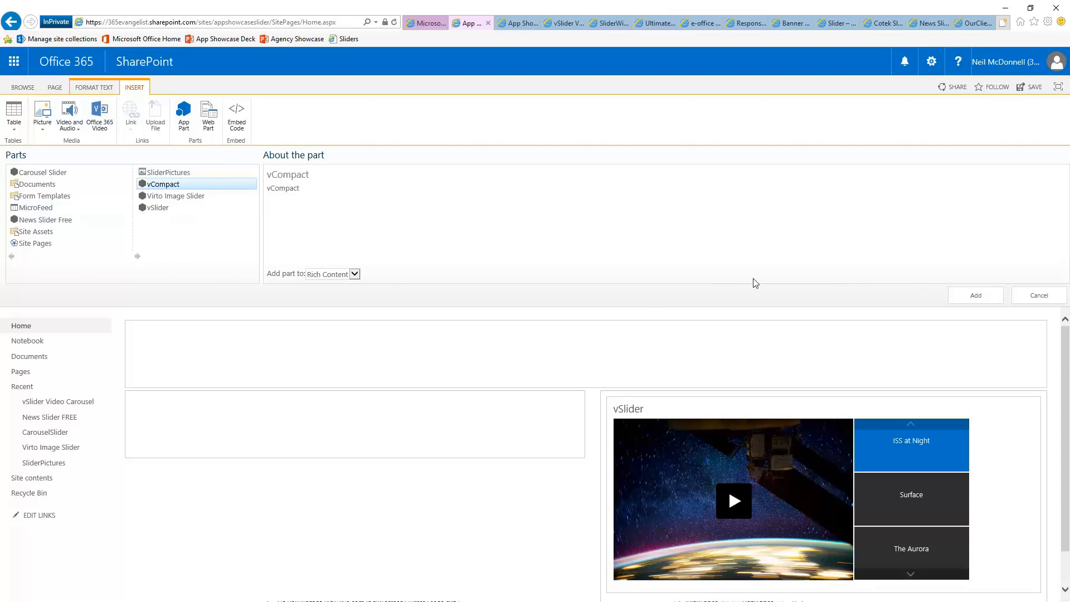
left_click(964, 299)
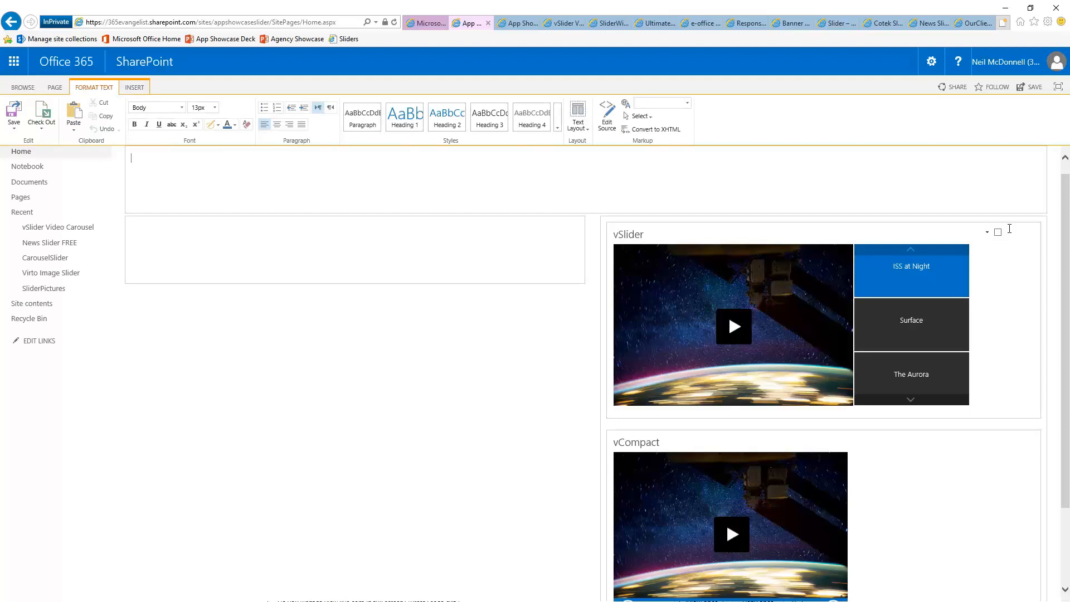
Delete the vSlider web part, confirm the deletion, and save the home page
left_click(987, 232)
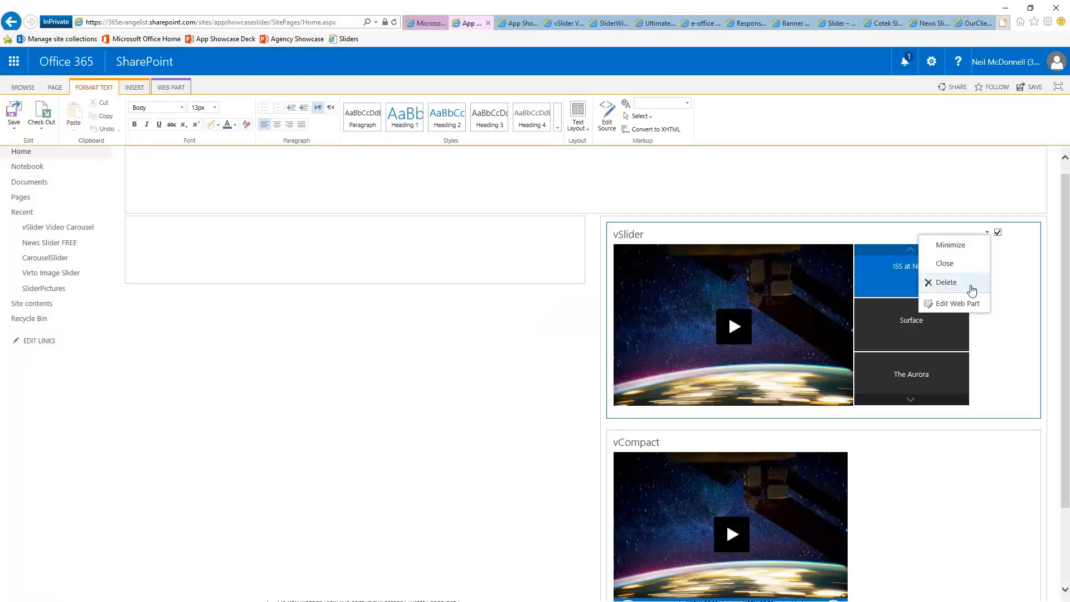
left_click(948, 283)
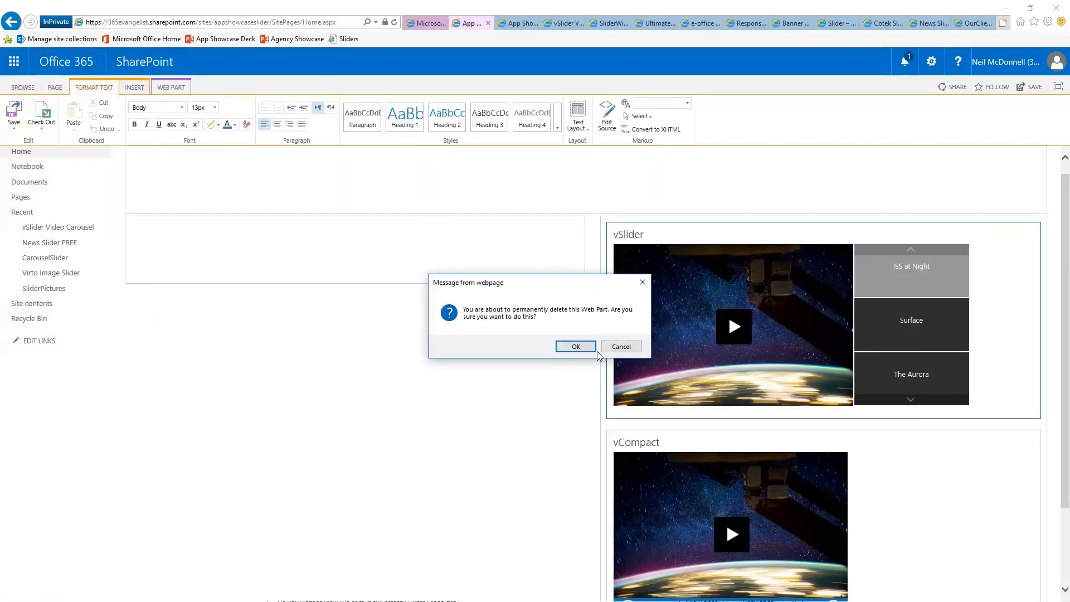
left_click(571, 348)
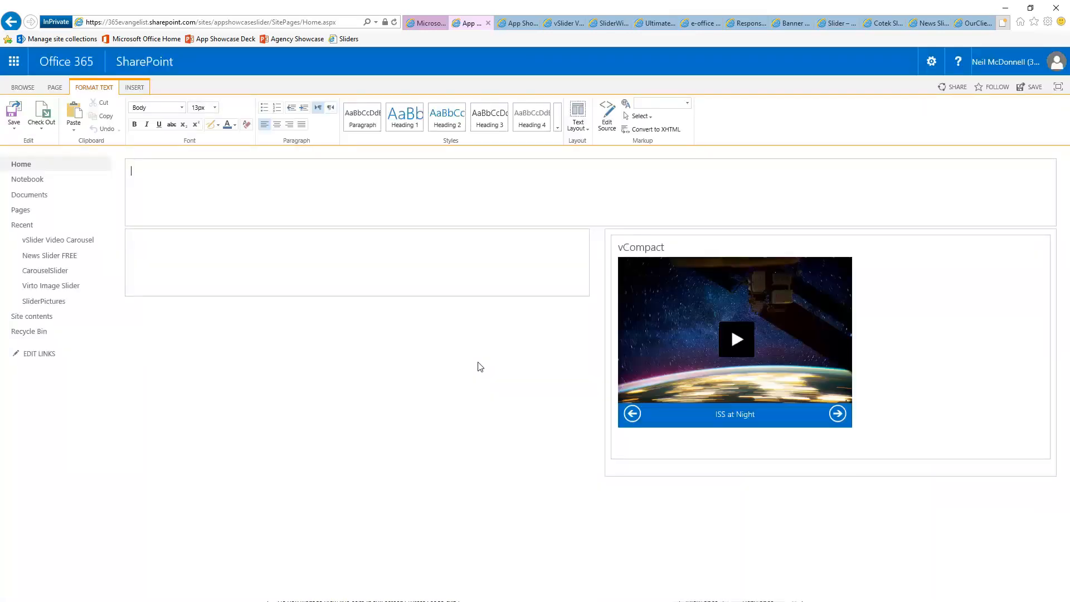
left_click(1030, 87)
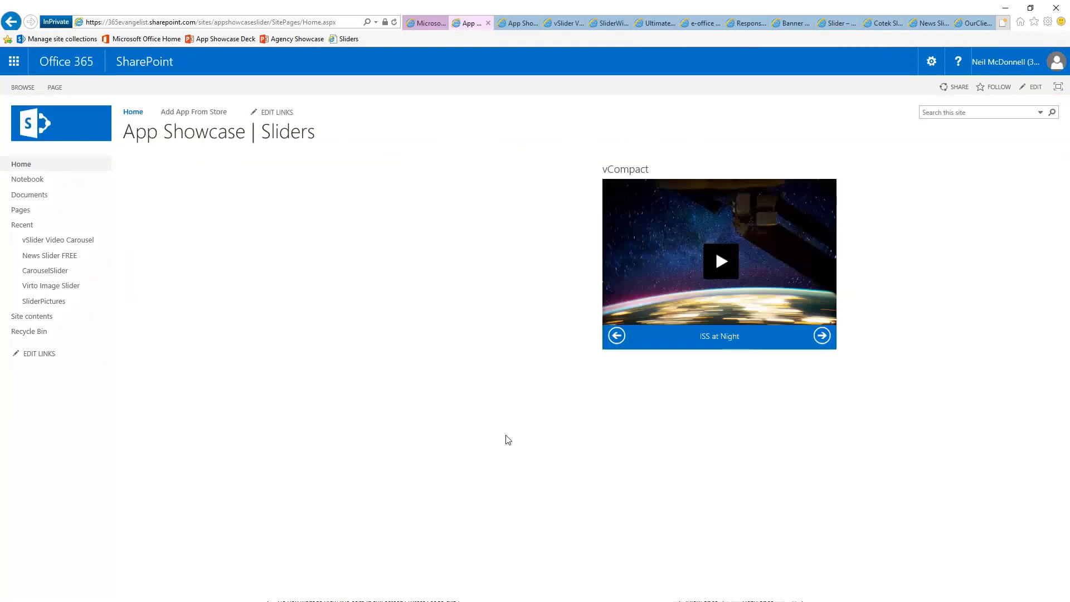
left_click(823, 336)
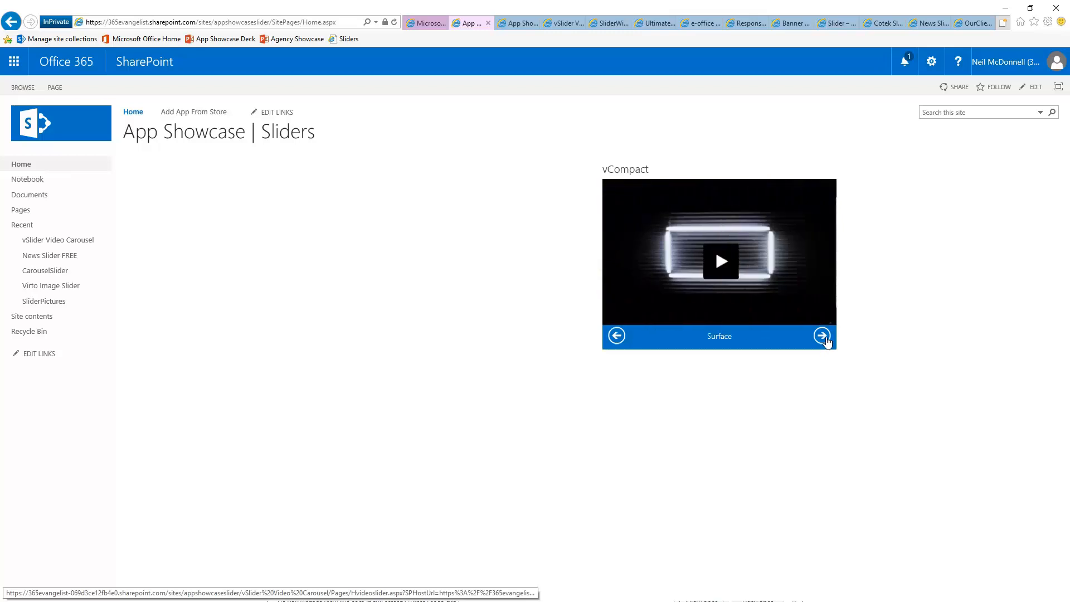
left_click(825, 338)
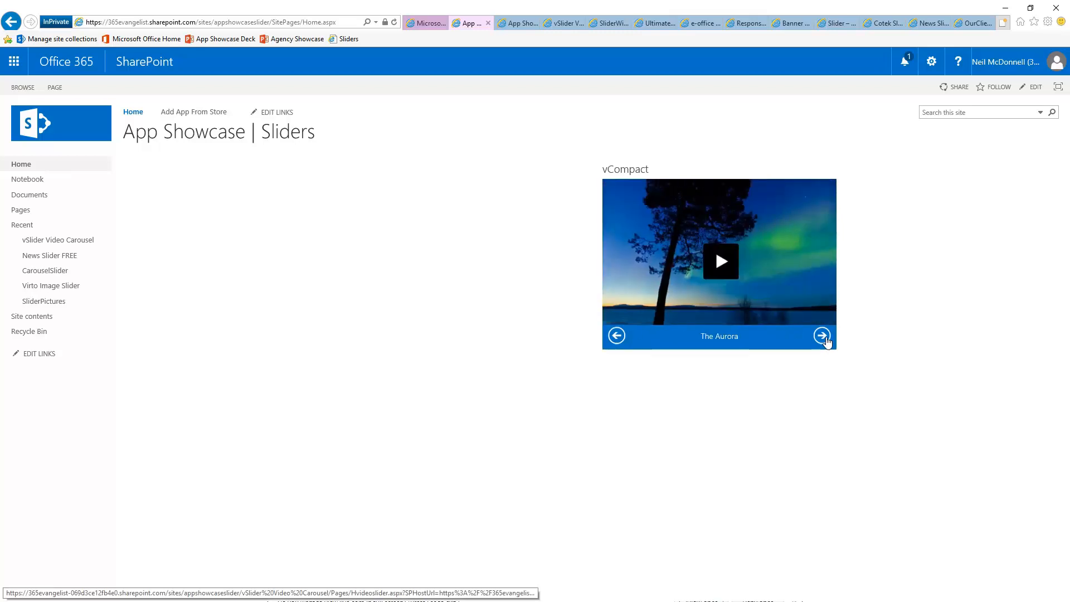
left_click(823, 337)
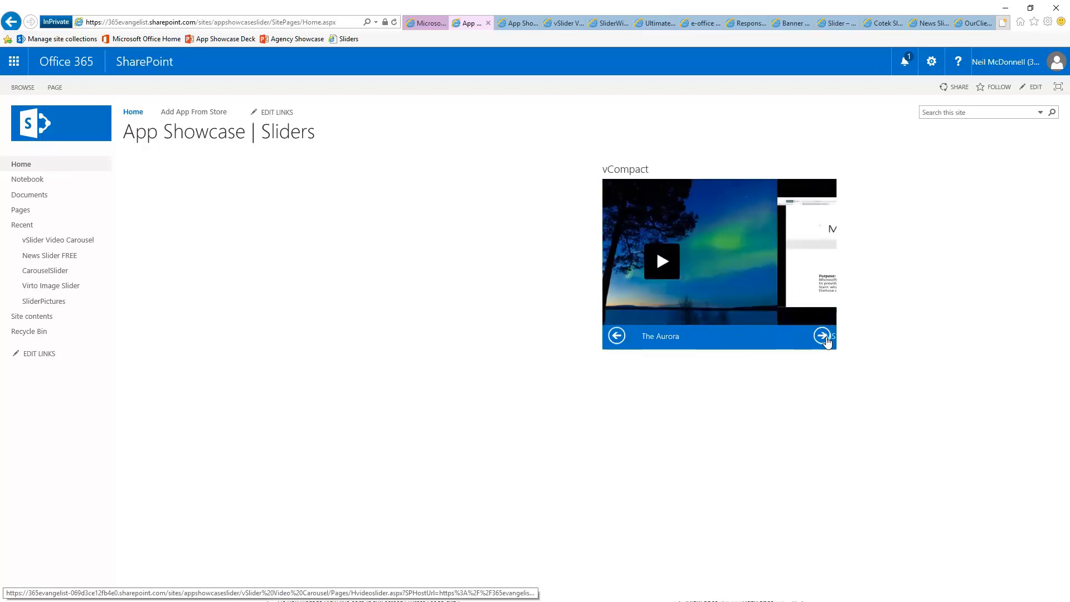
left_click(616, 336)
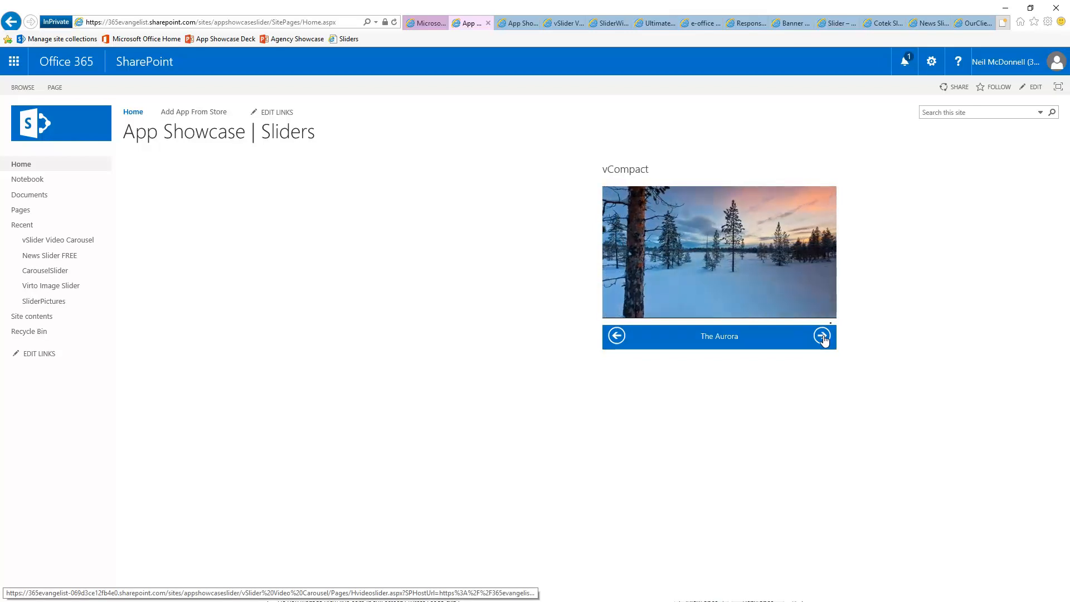
Set the vCompact web part's Chrome Type to None and save the home page
left_click(1032, 92)
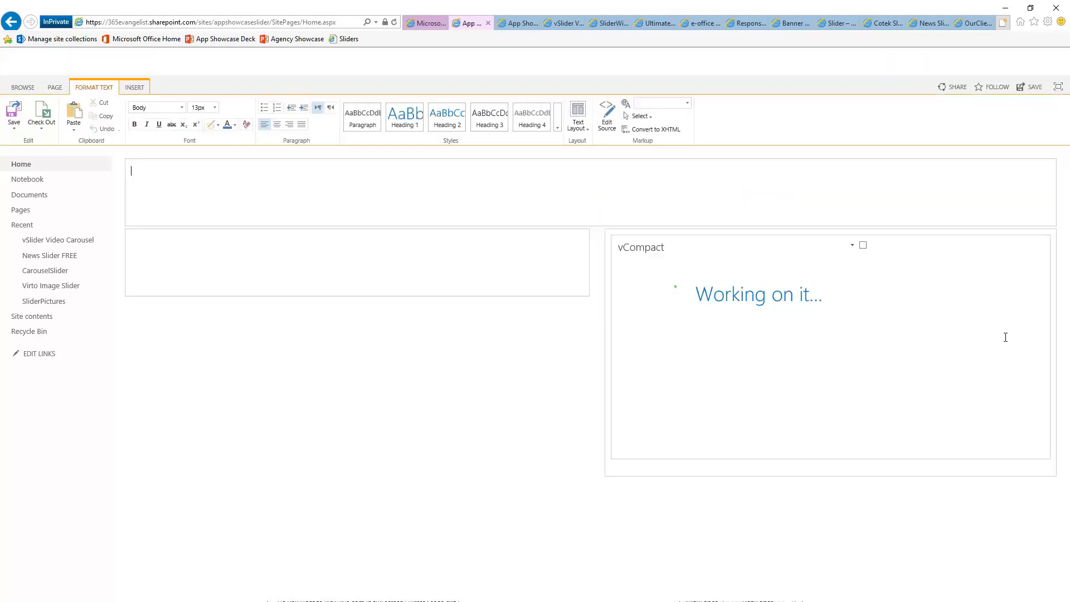
left_click(852, 246)
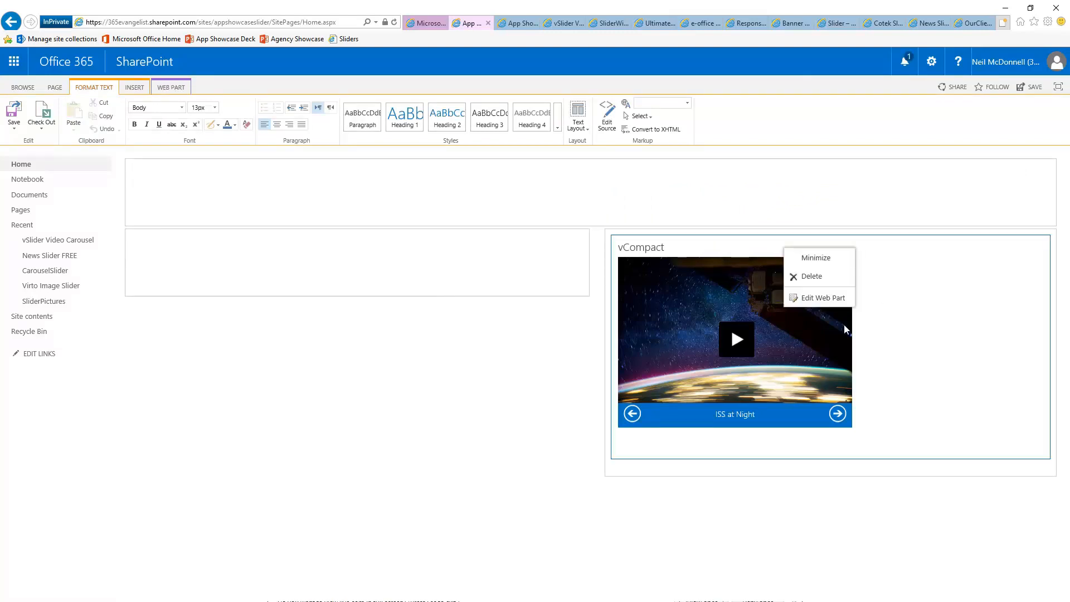
left_click(824, 298)
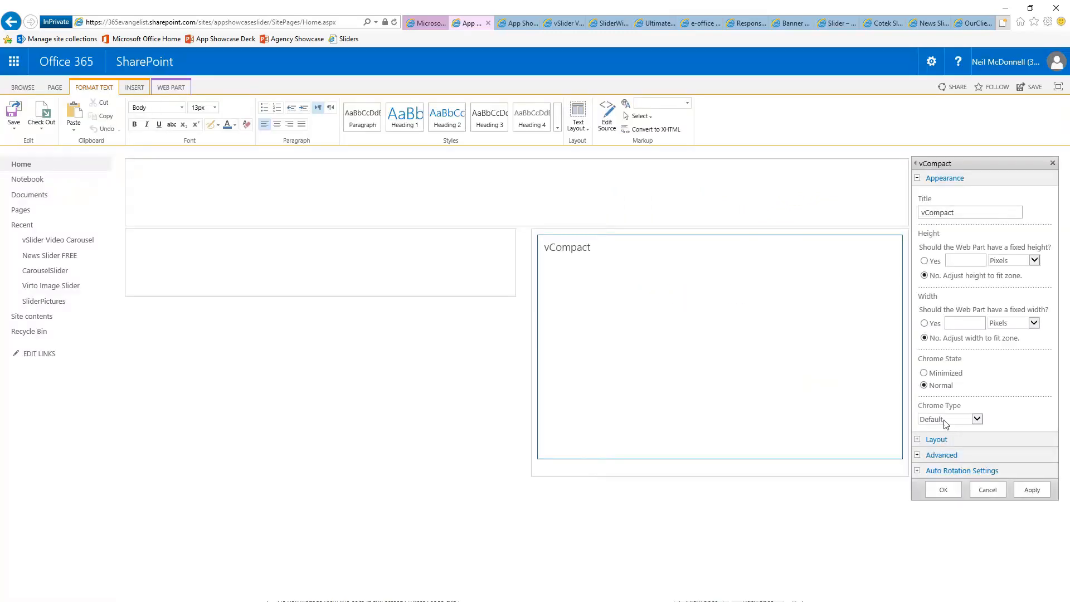
left_click(947, 419)
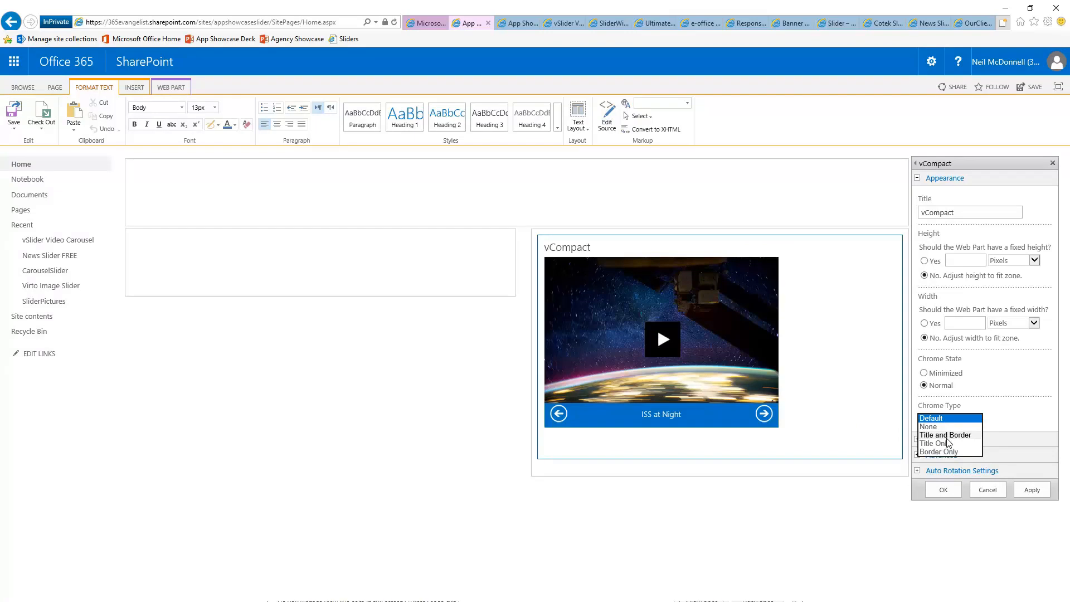
left_click(939, 427)
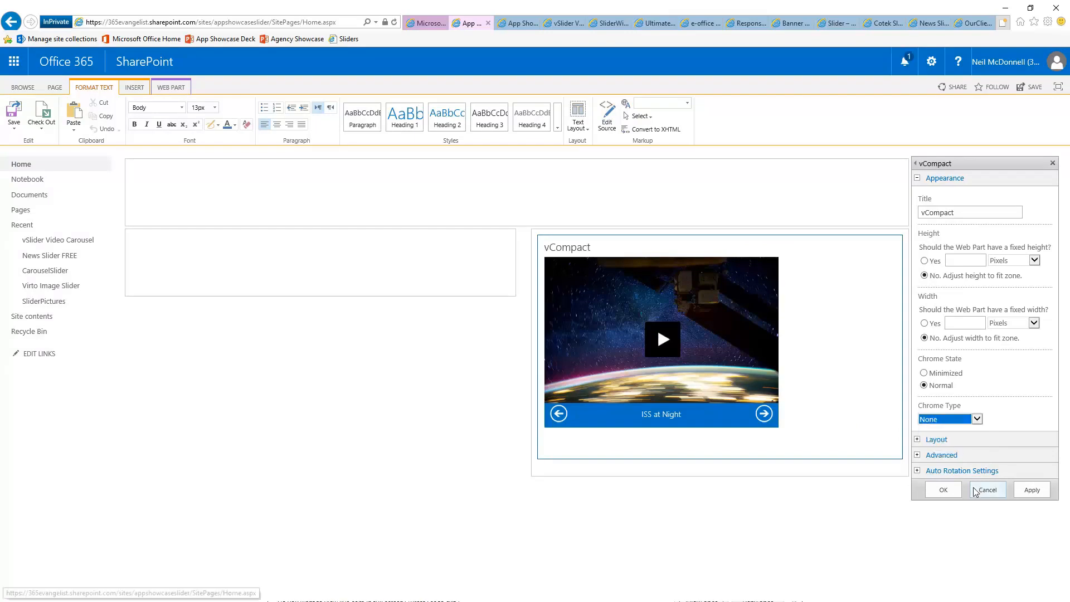
left_click(943, 489)
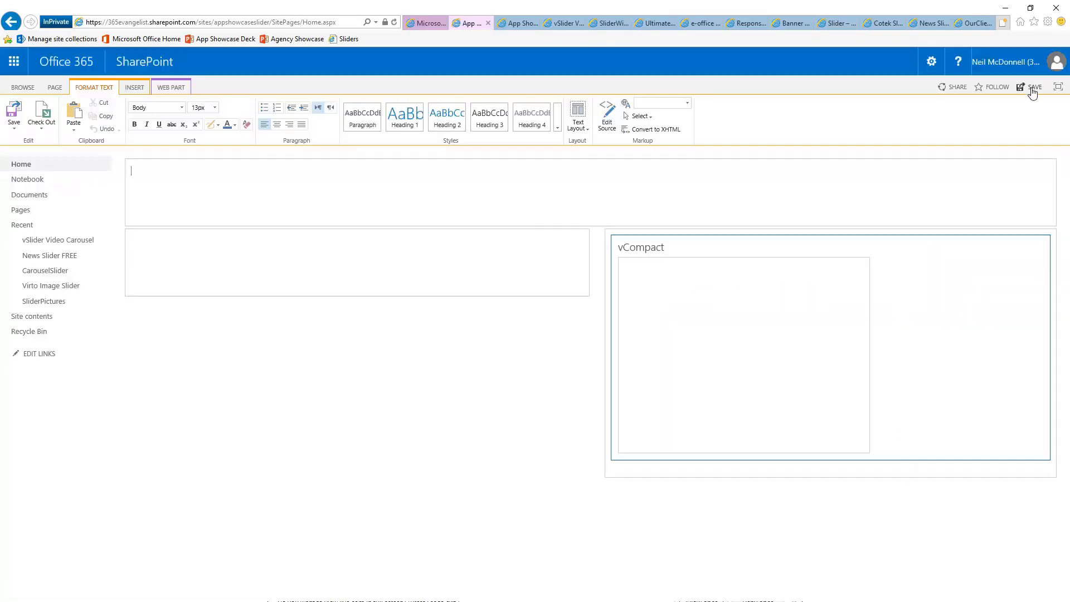
left_click(1029, 87)
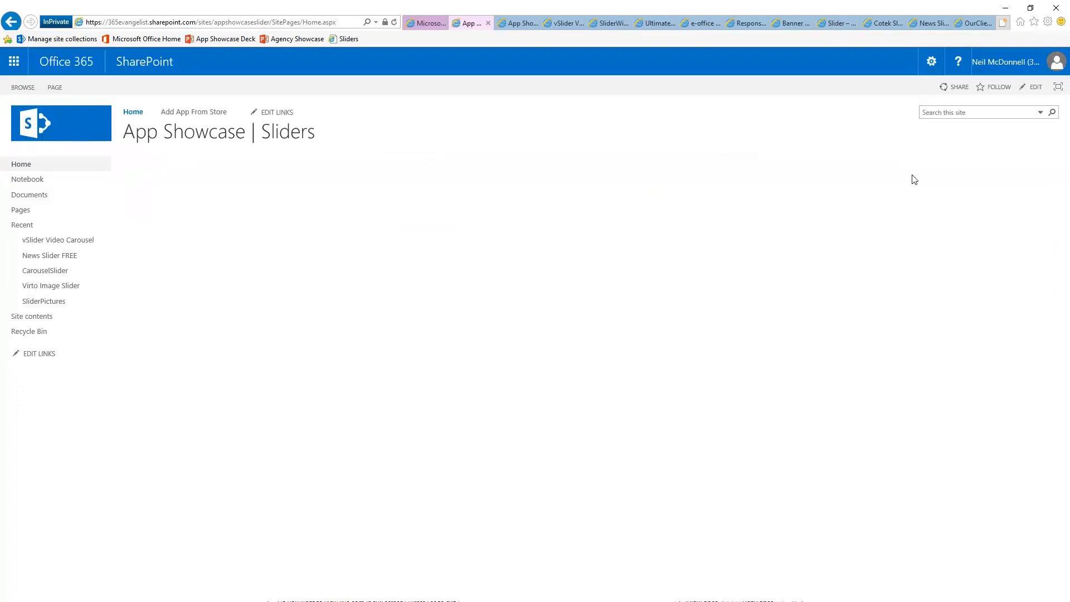
Advance the carousel to MS Tip 14, pause it, then open vSlider Video Carousel from Recent
left_click(823, 322)
left_click(822, 322)
left_click(823, 322)
left_click(822, 322)
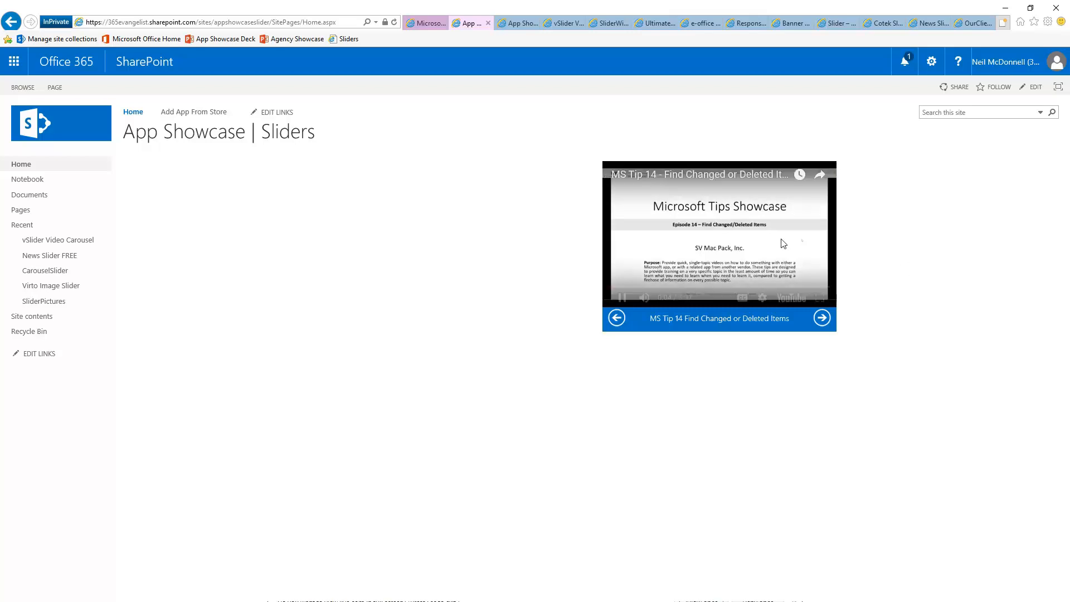
left_click(621, 299)
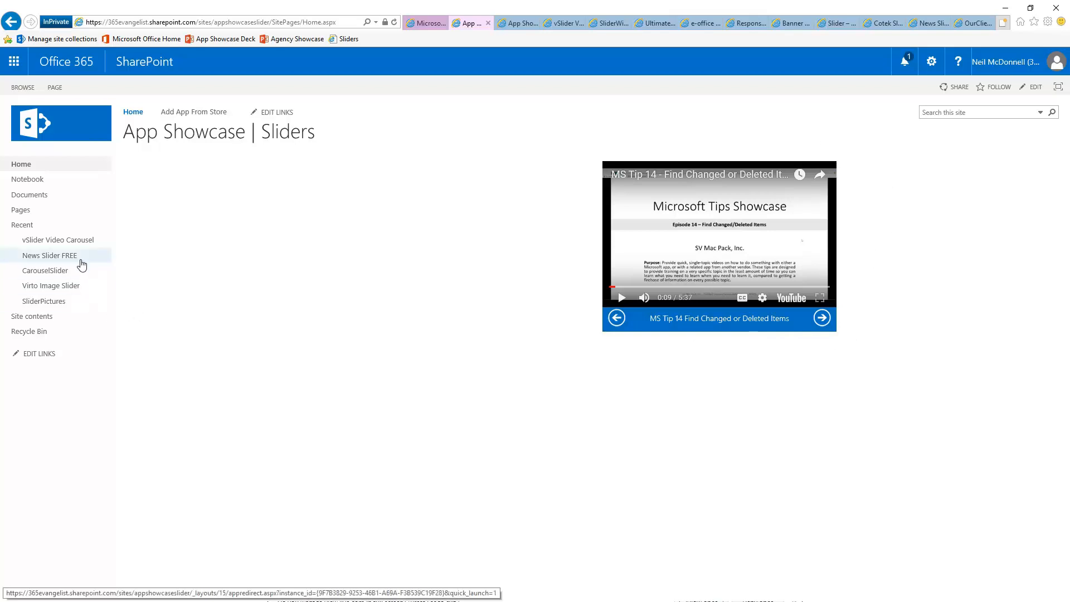
left_click(81, 242)
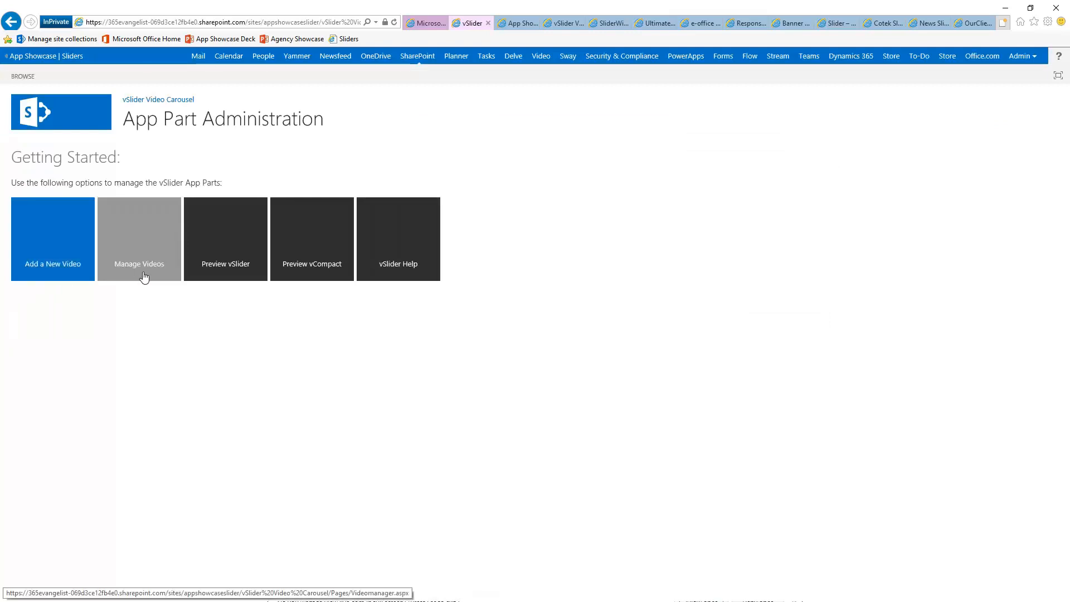
Read the vSlider Help answer on vCompact rotation speed, then switch to the YouTube channel tab
left_click(380, 237)
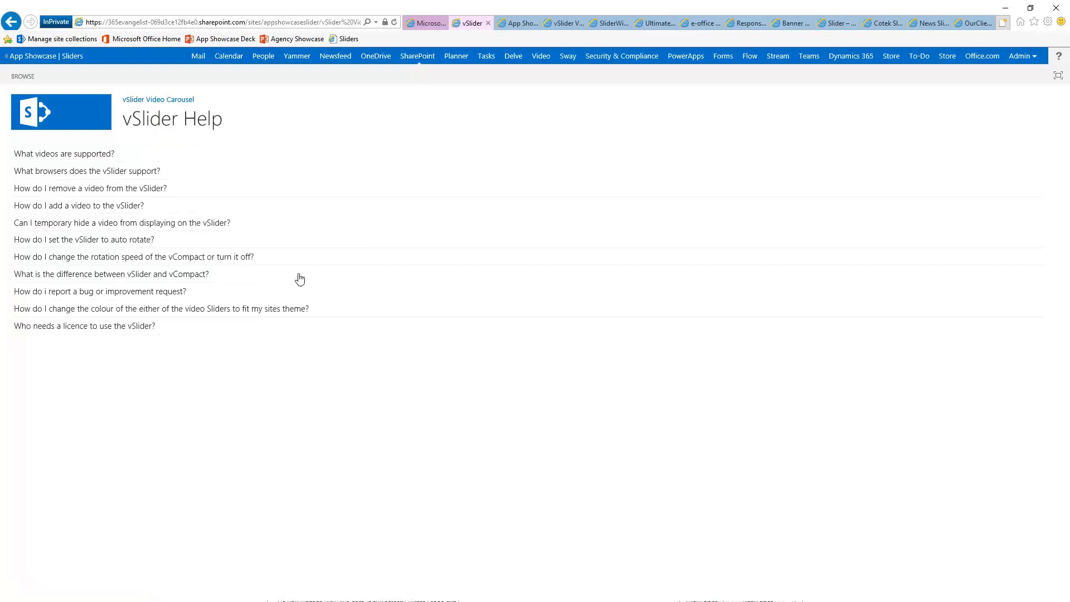
scroll(300, 279, "up", 5)
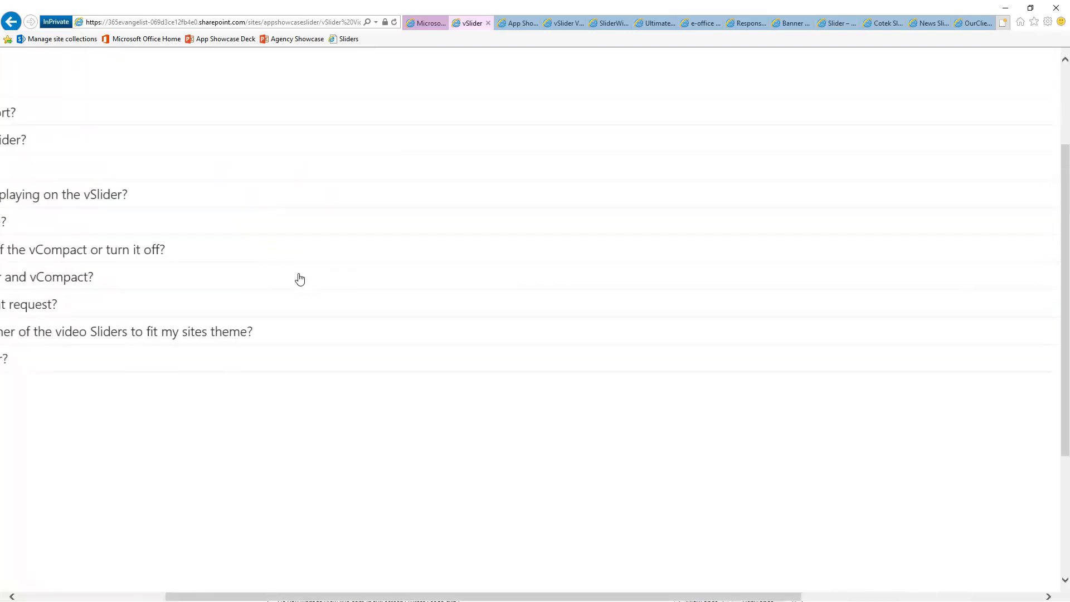
scroll(300, 279, "down", 3)
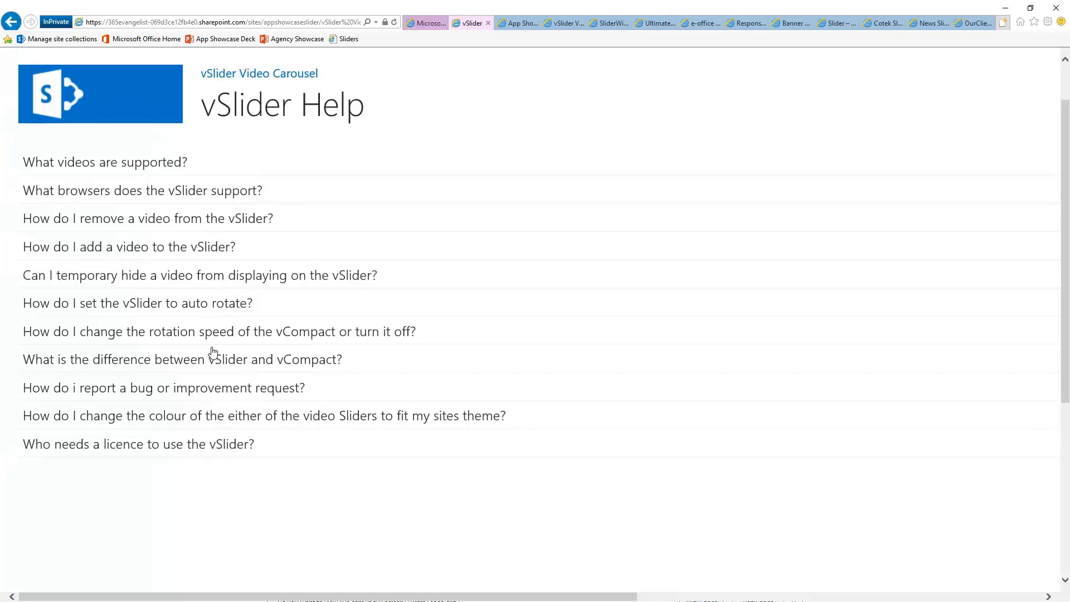
left_click(227, 340)
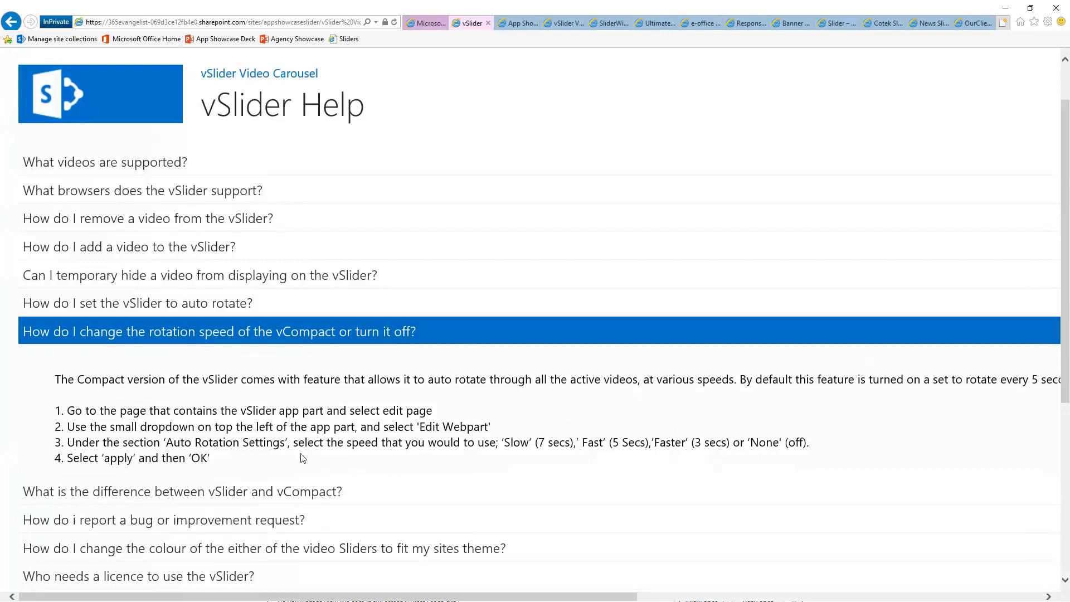
left_click(427, 23)
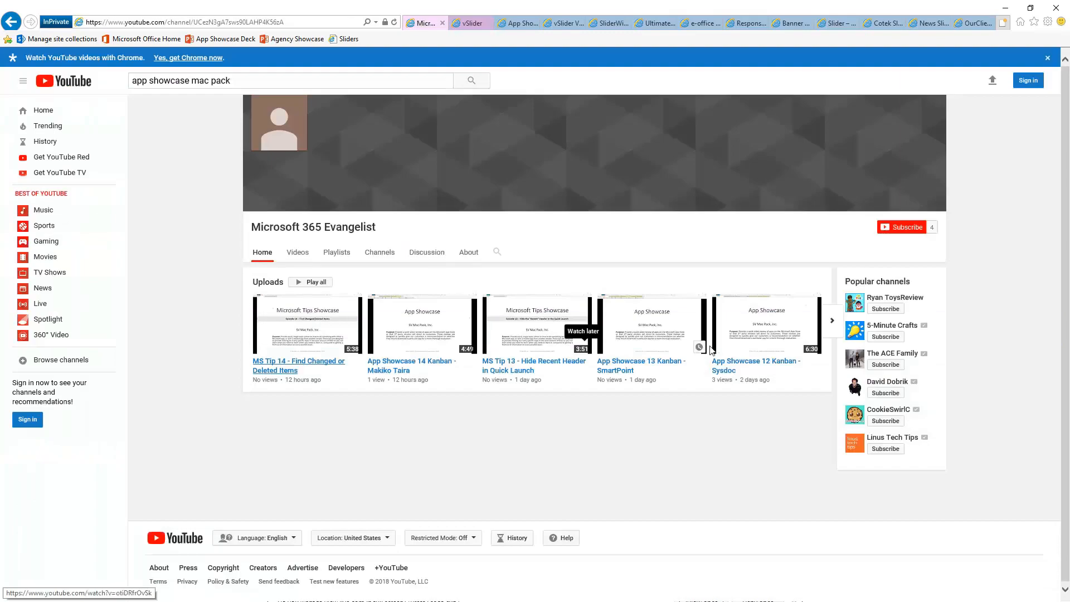
Return from YouTube to the App Showcase | Sliders home page with the vCompact player
left_click(472, 24)
left_click(14, 24)
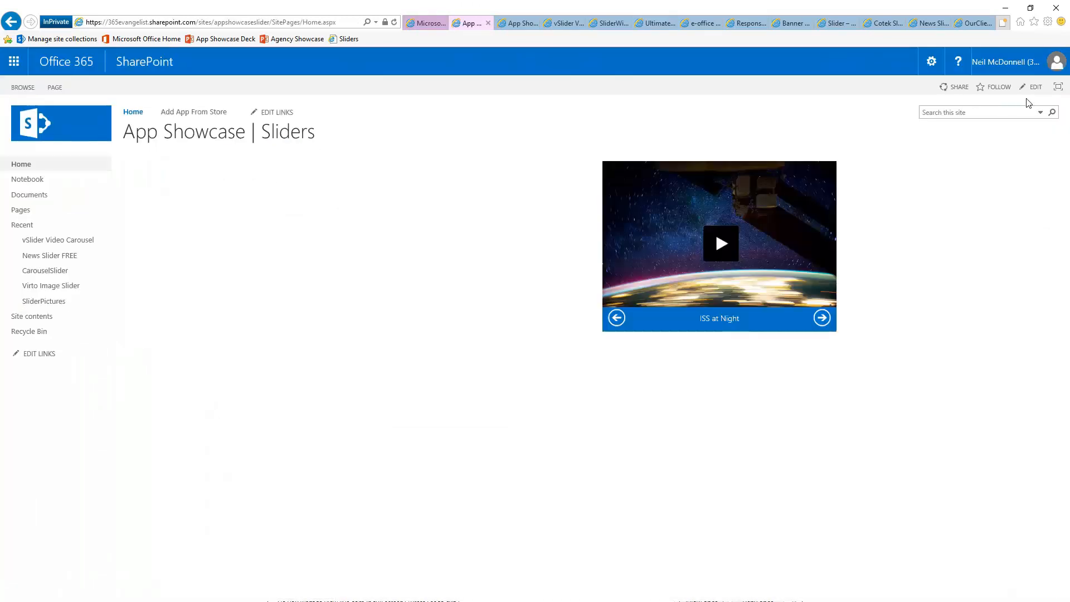
In the vCompact web part's Auto Rotation Settings, set the rotation speed to Faster and apply
left_click(1032, 87)
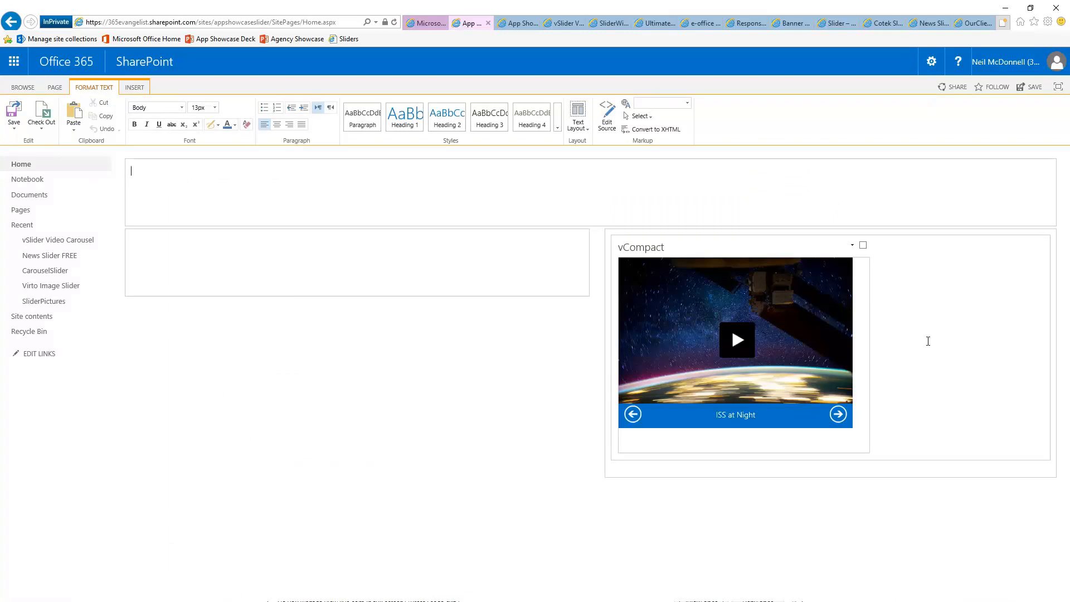
left_click(852, 246)
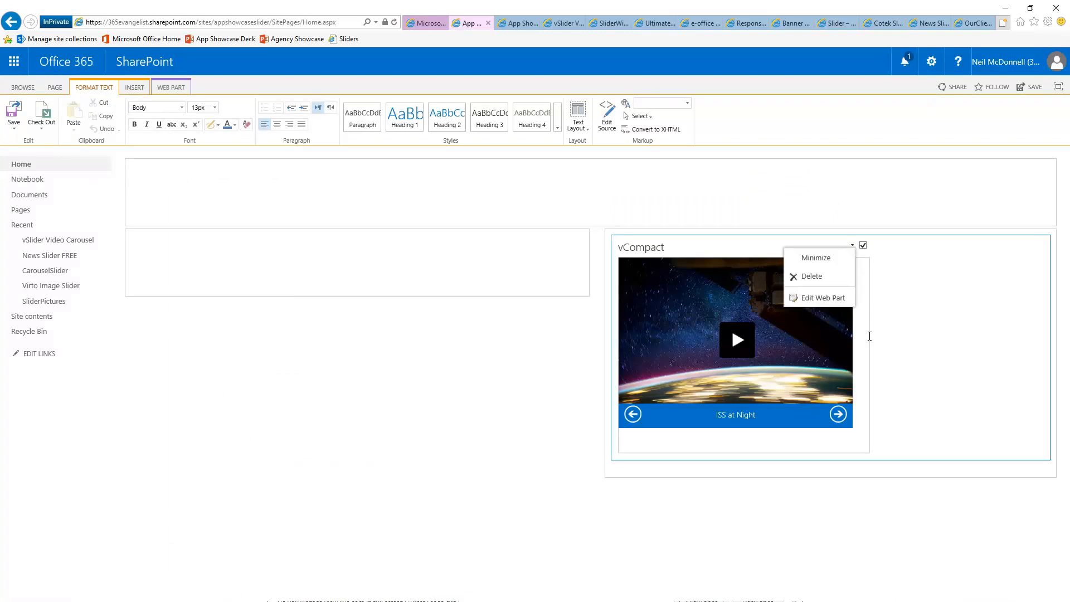
left_click(842, 299)
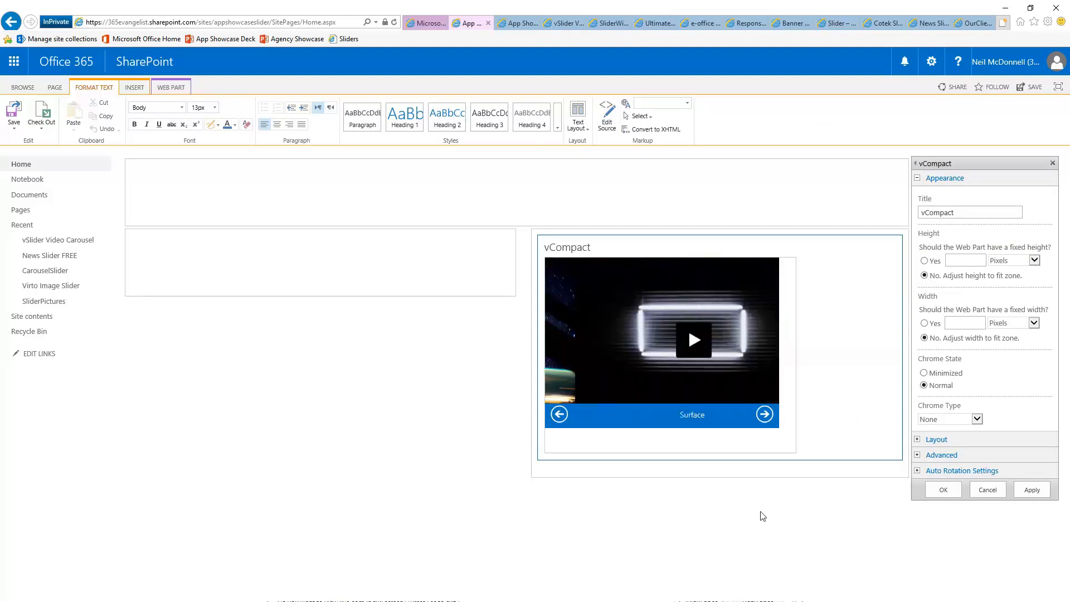
scroll(763, 517, "up", 2, "ctrl")
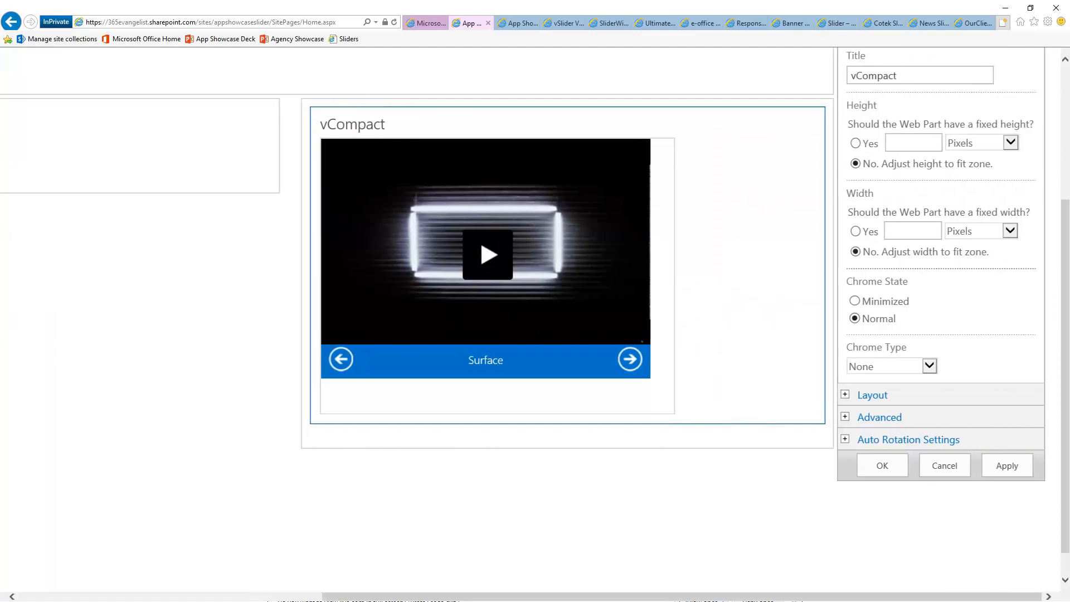
left_click(844, 440)
left_click(882, 486)
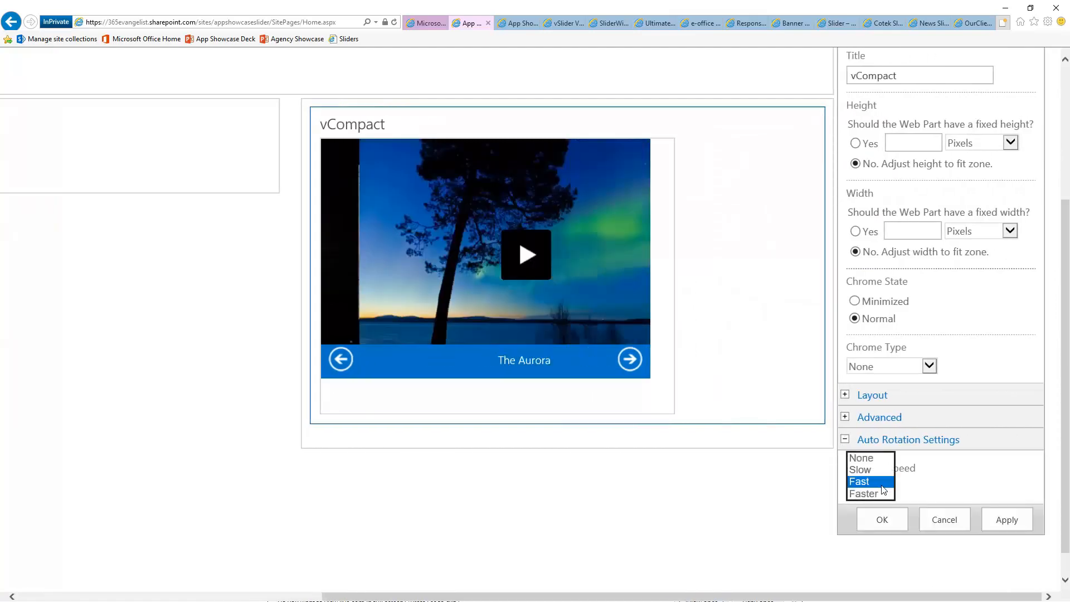
left_click(879, 494)
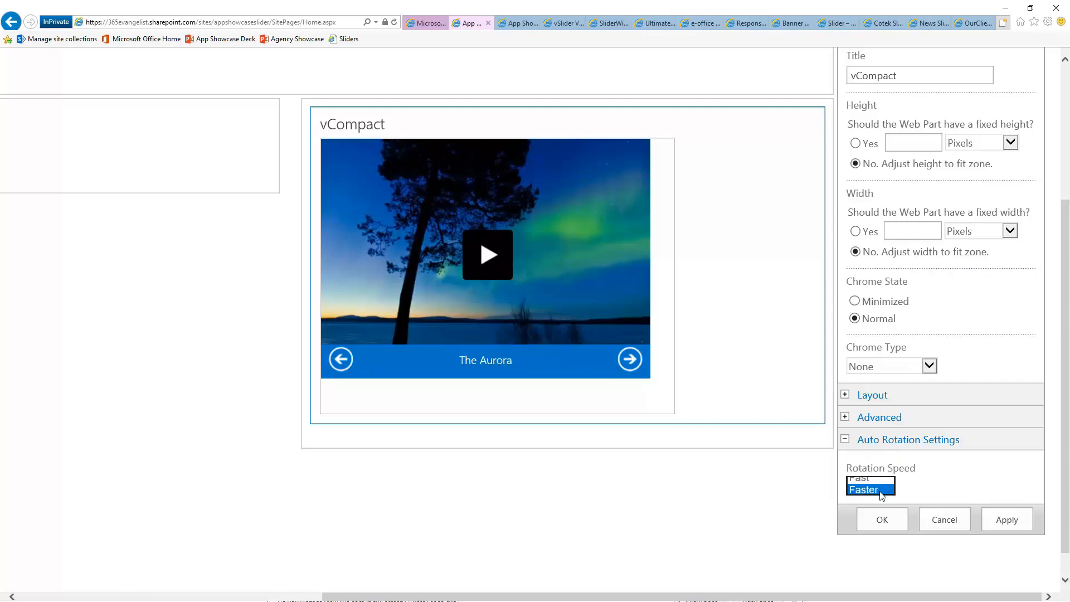
left_click(889, 522)
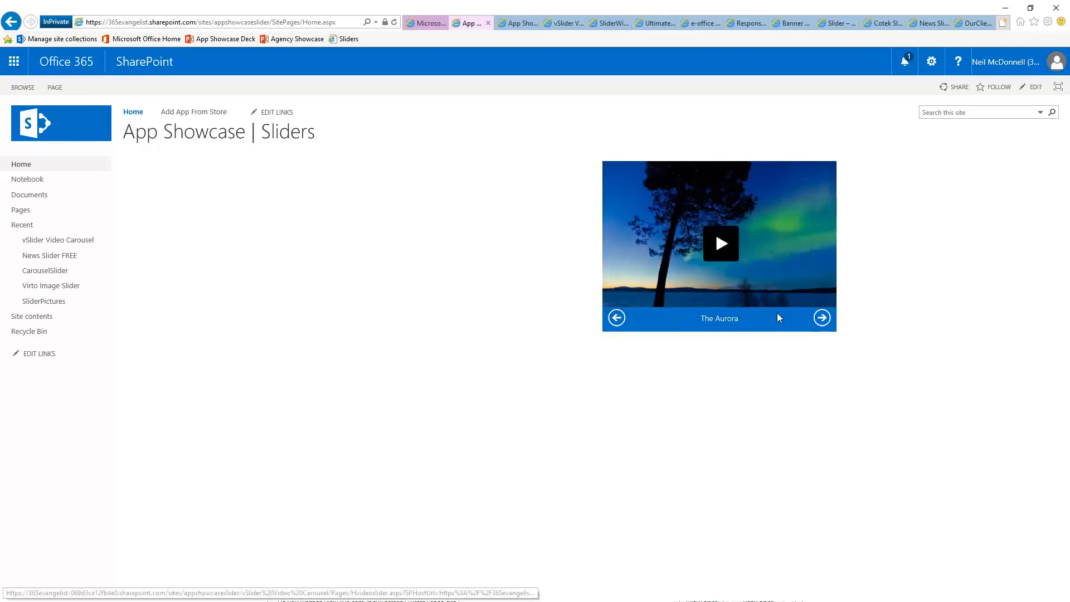
Step the carousel forward and back through its videos, then go to the App Showcase slide tab
left_click(820, 318)
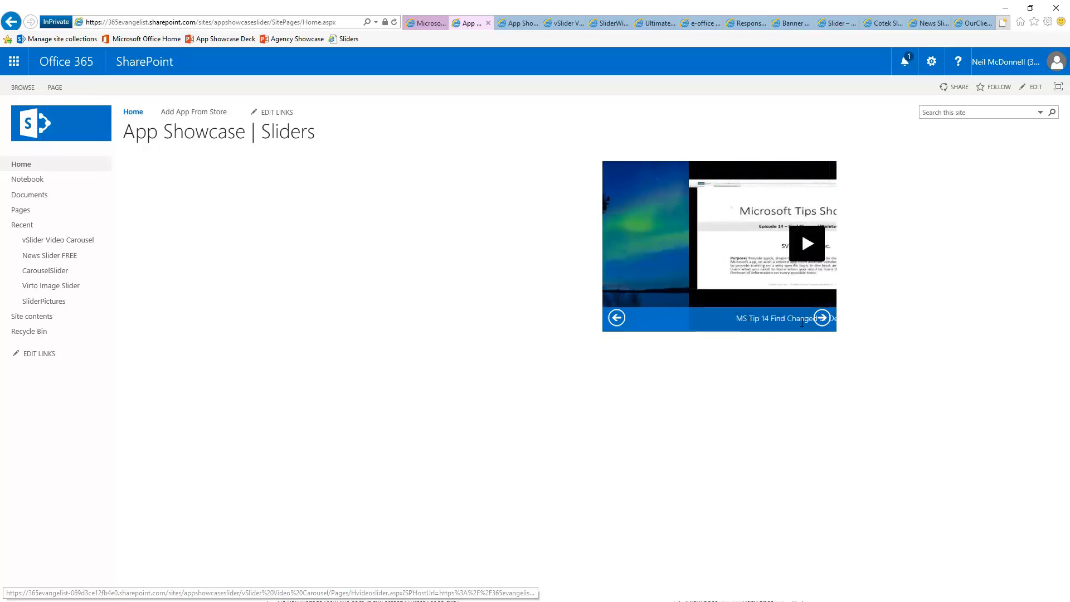
left_click(616, 323)
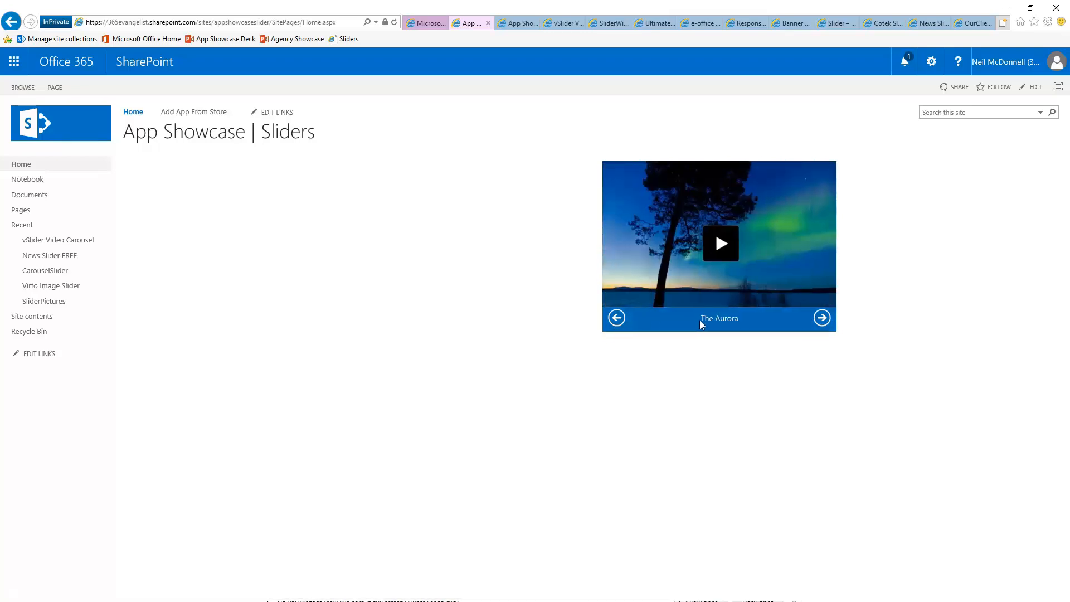
left_click(617, 318)
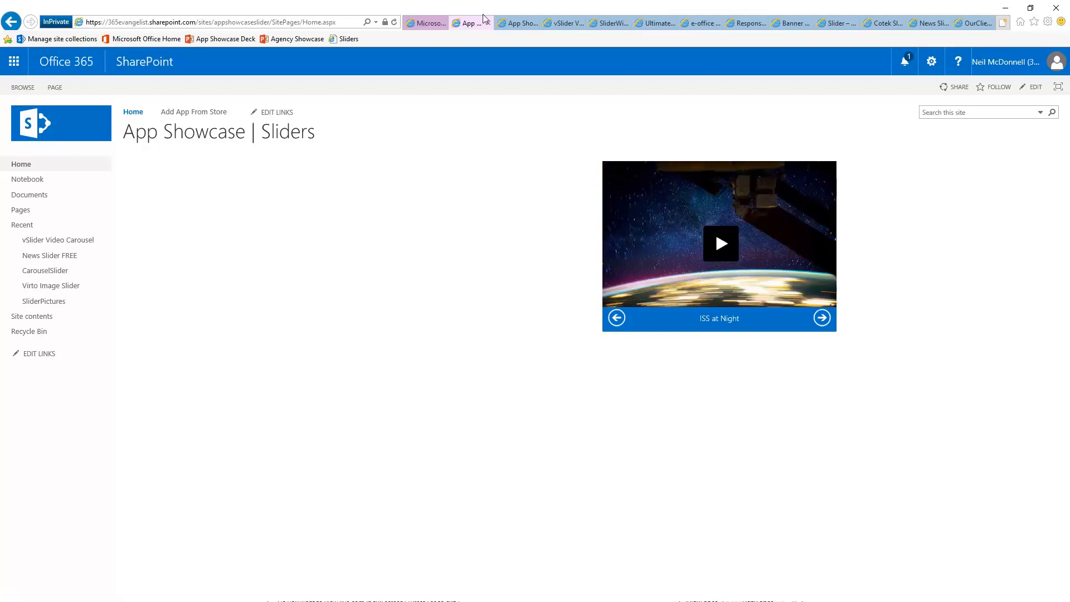
left_click(514, 23)
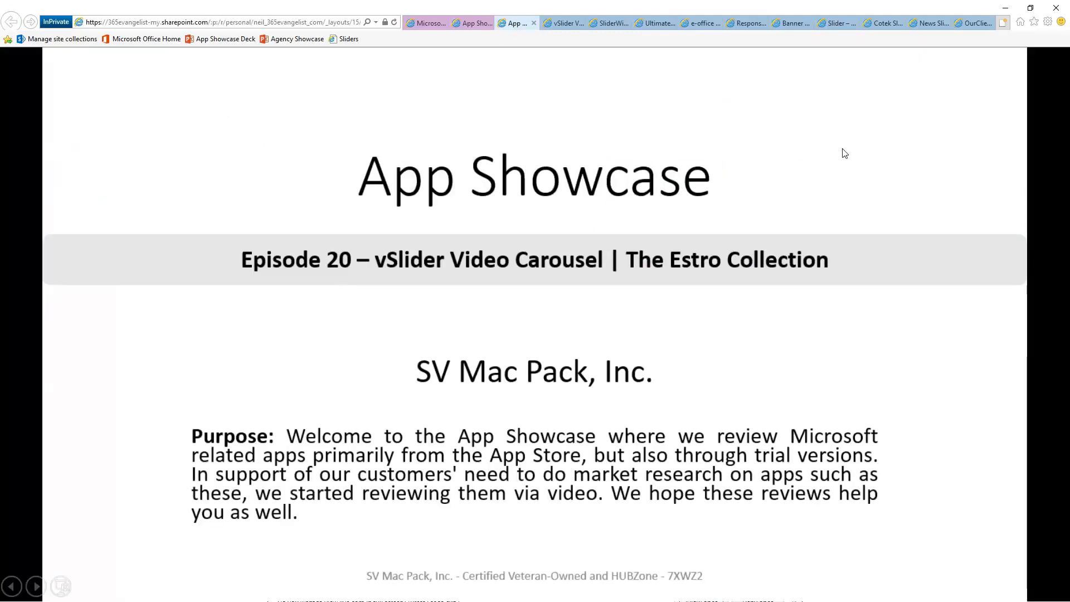